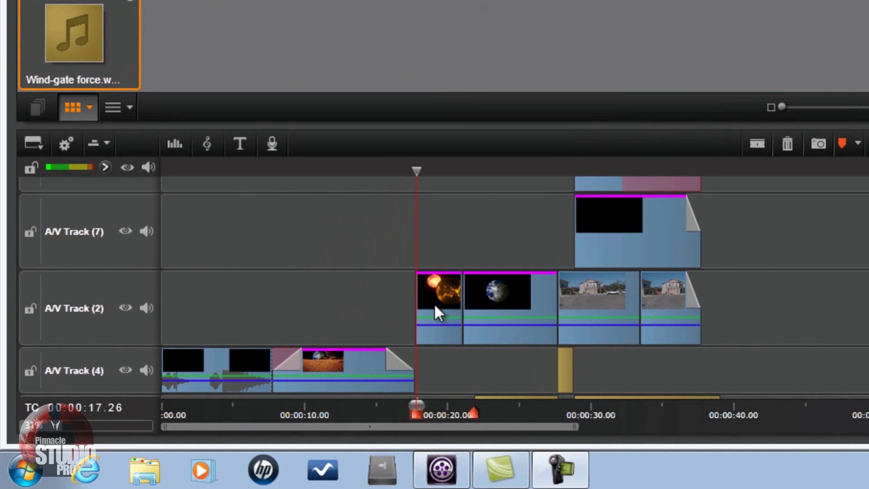
Step: Inspect the Pan And Zoom settings of the dying planet clip on A/V Track (2) and the Camera effects, leaving the effects editor without changes
{"action": "right_click", "coordinate": [434, 304]}
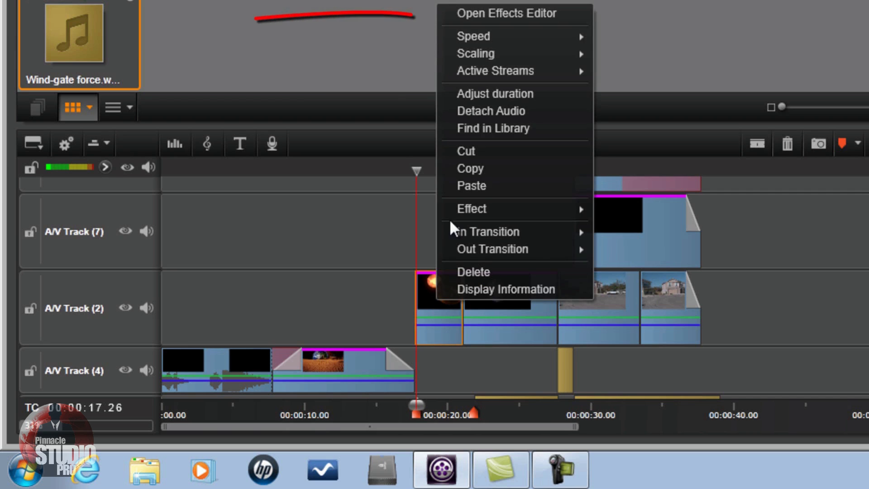
{"action": "left_click", "coordinate": [498, 12]}
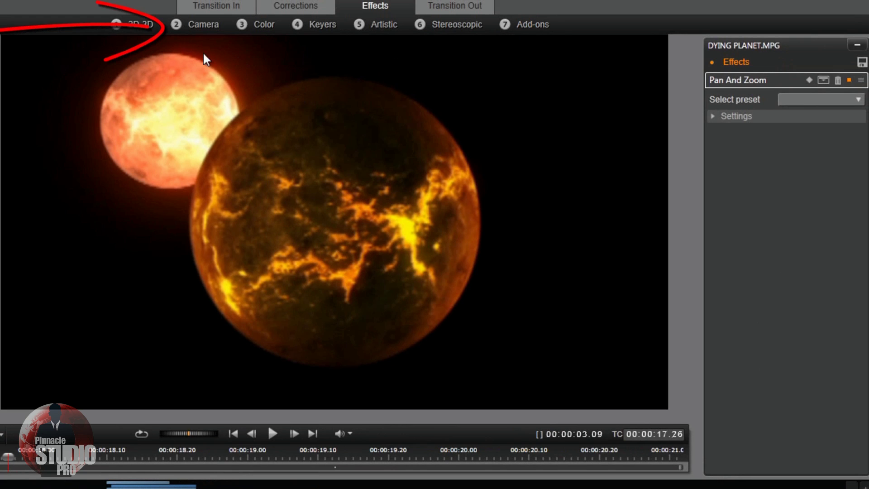
{"action": "left_click", "coordinate": [197, 26]}
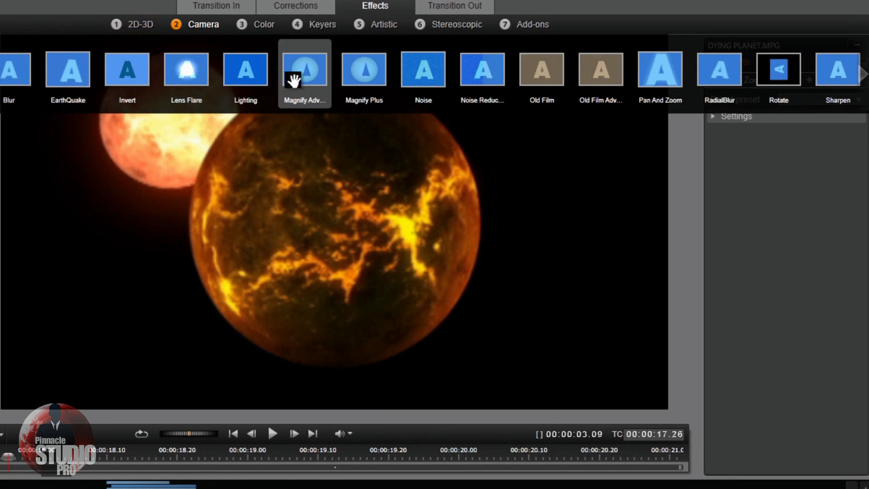
{"action": "left_click", "coordinate": [202, 24]}
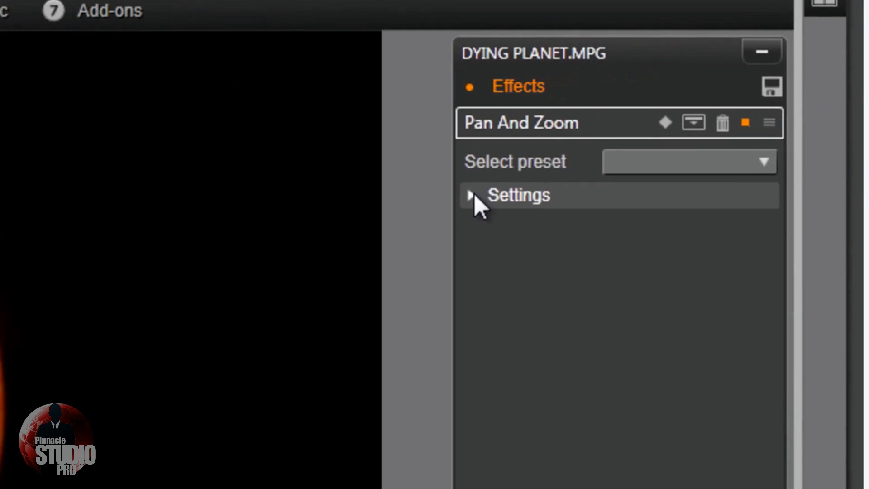
{"action": "left_click", "coordinate": [473, 195]}
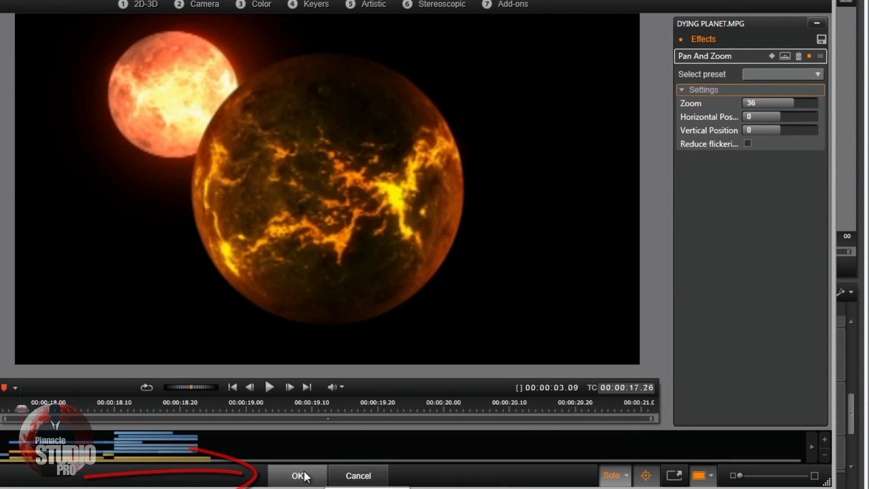
{"action": "left_click", "coordinate": [363, 479]}
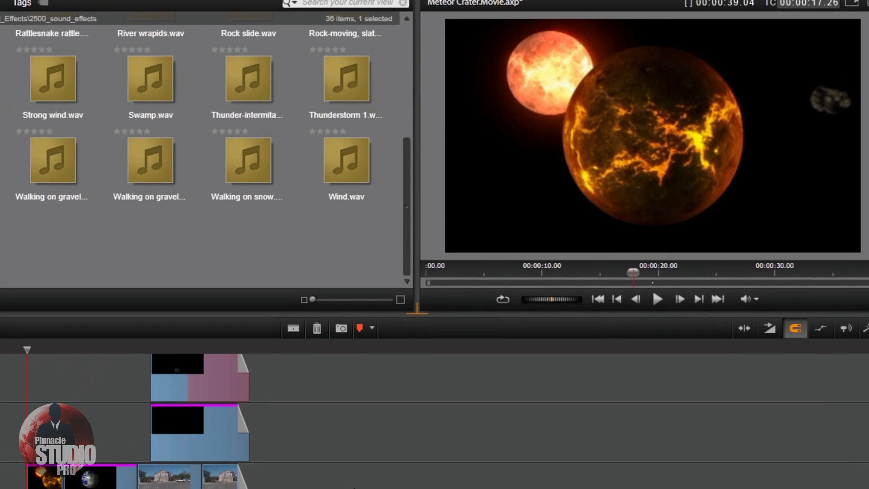
Step: Open the effects editor for the first asteroid clip, located above the dying planet clip on the timeline
{"action": "scroll", "coordinate": [197, 483], "scroll_direction": "up", "scroll_amount": 2}
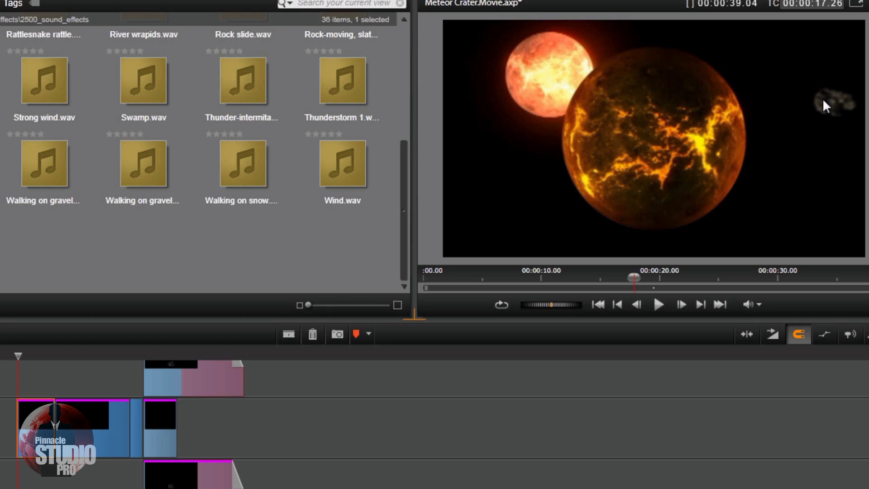
{"action": "right_click", "coordinate": [35, 428]}
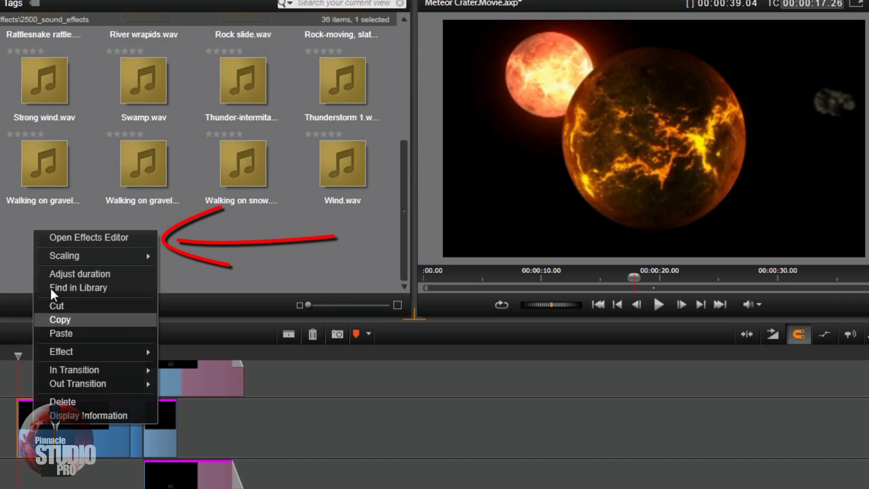
{"action": "left_click", "coordinate": [89, 236]}
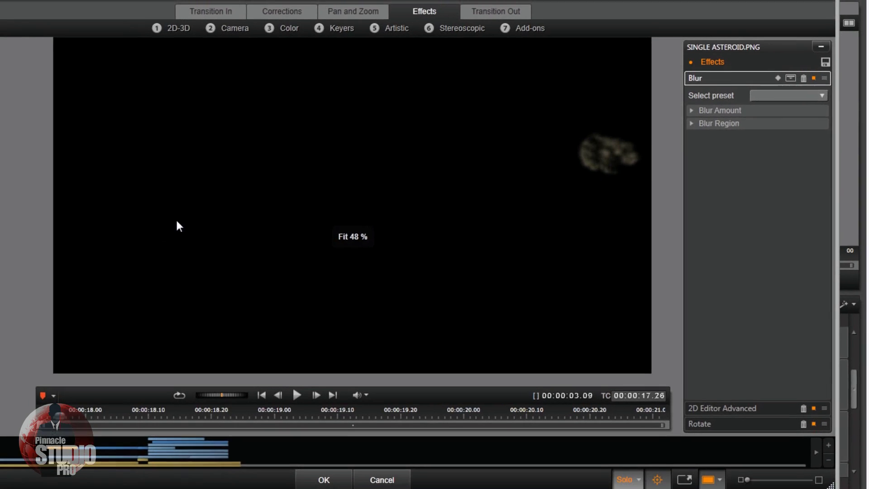
Step: Examine the asteroid's Rotate effect, comparing its size and rotation settings at the first and second keyframes
{"action": "left_click", "coordinate": [704, 83]}
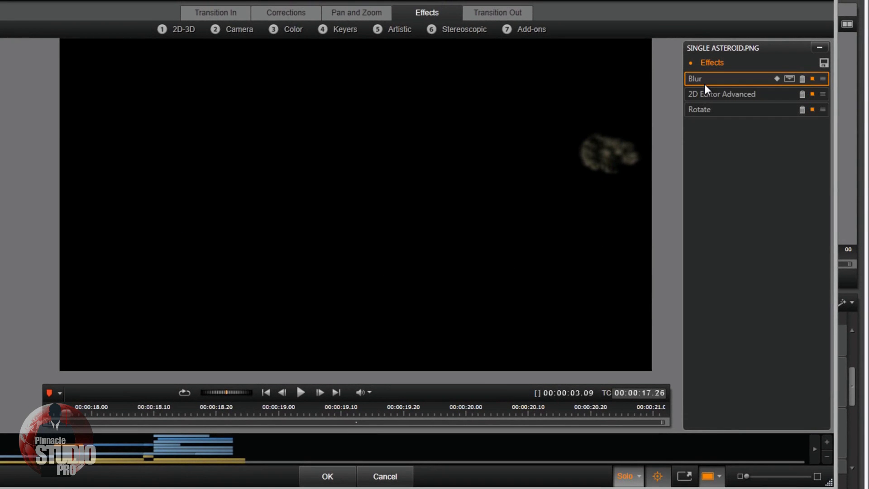
{"action": "left_click", "coordinate": [716, 109]}
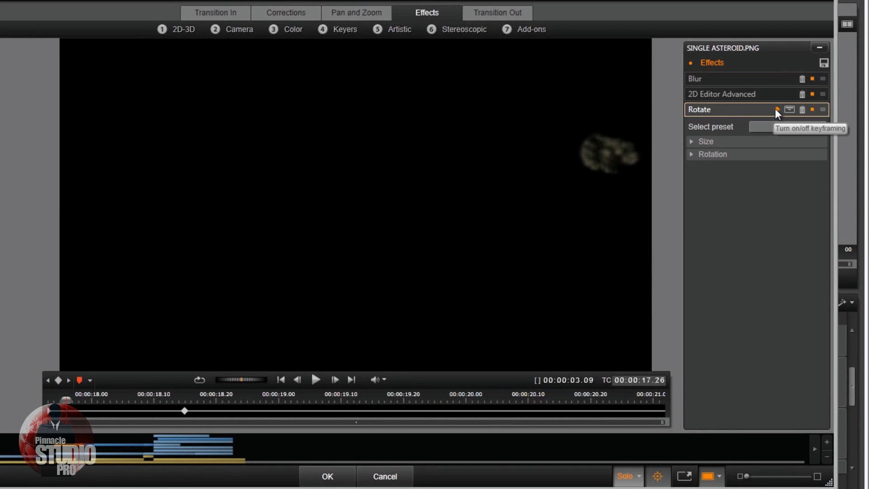
{"action": "left_click_drag", "start_coordinate": [66, 400], "coordinate": [43, 401]}
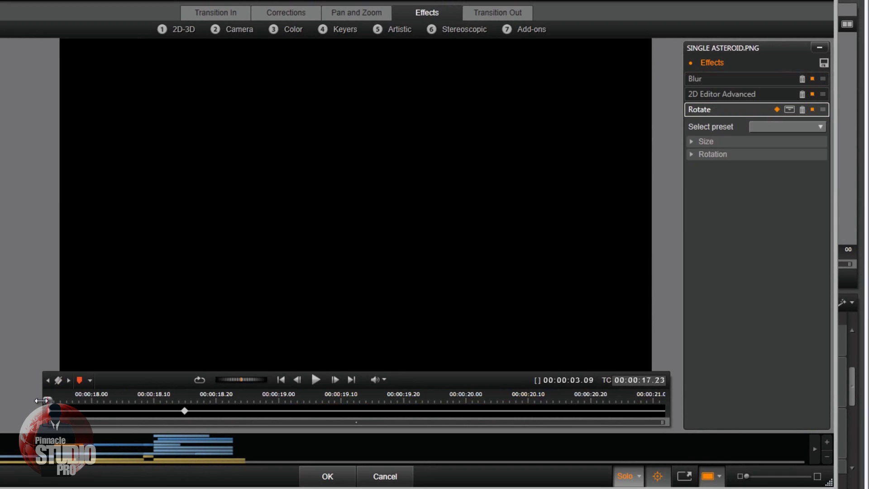
{"action": "left_click", "coordinate": [690, 140]}
{"action": "left_click", "coordinate": [692, 180]}
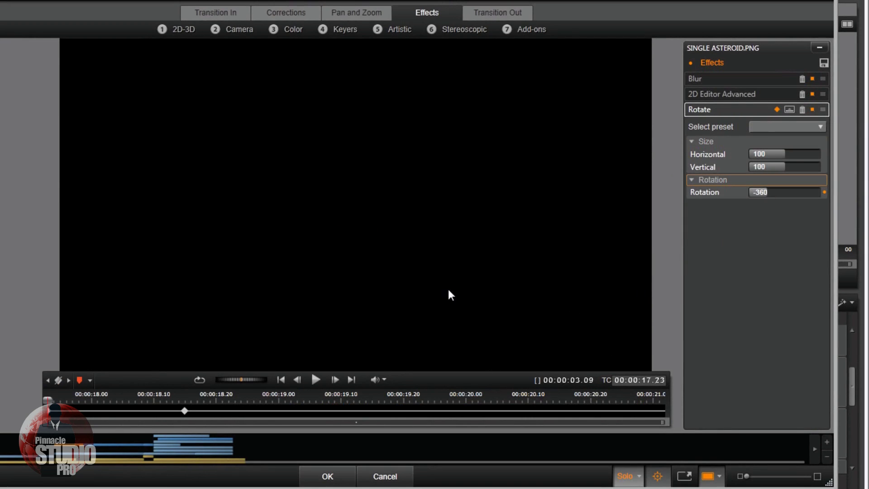
{"action": "left_click", "coordinate": [183, 410]}
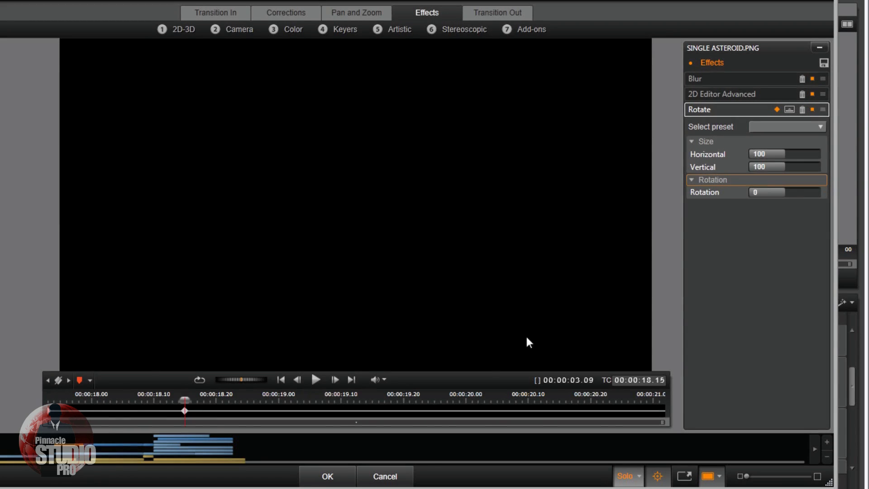
{"action": "left_click_drag", "start_coordinate": [185, 399], "coordinate": [109, 411]}
{"action": "left_click_drag", "start_coordinate": [97, 415], "coordinate": [13, 412]}
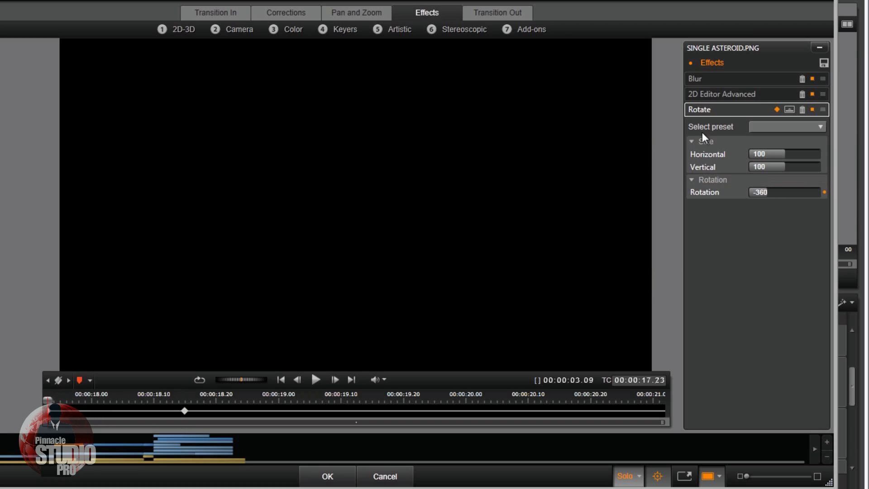
{"action": "left_click", "coordinate": [715, 108]}
Step: Expand the position and size settings of the 2D Editor Advanced effect and view the 2D-3D effects category it comes from
{"action": "left_click", "coordinate": [724, 93]}
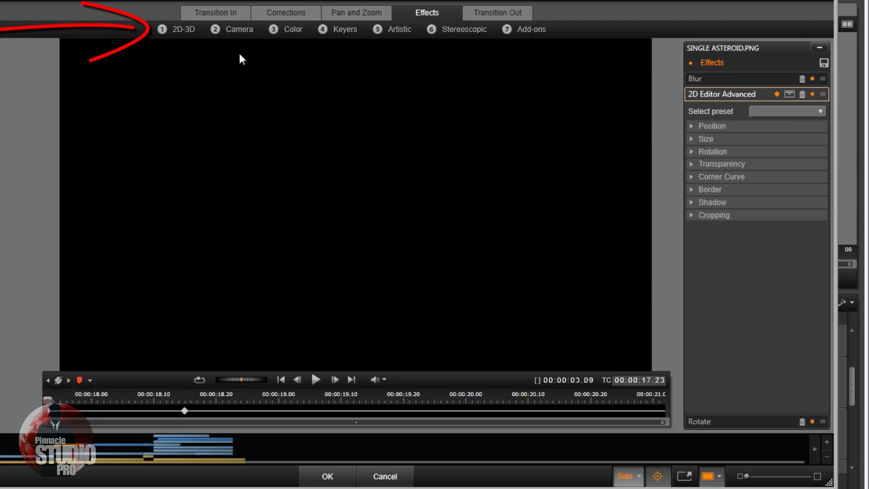
{"action": "left_click", "coordinate": [186, 33]}
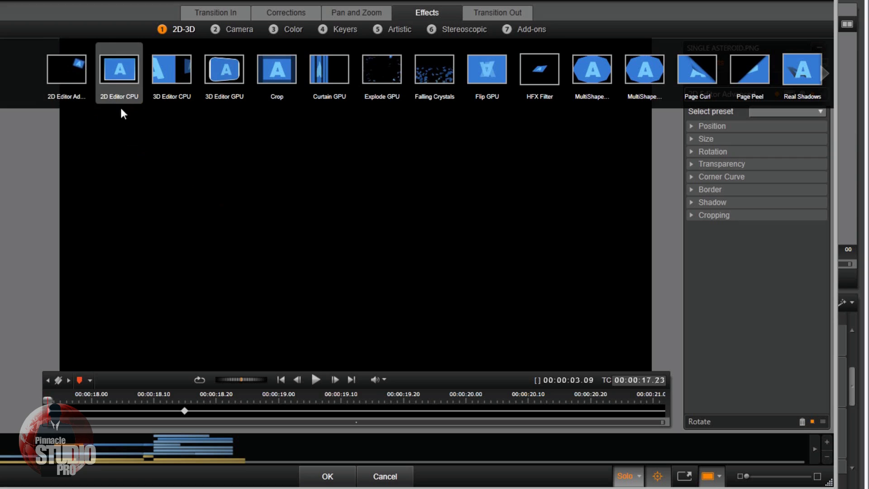
{"action": "left_click", "coordinate": [181, 31]}
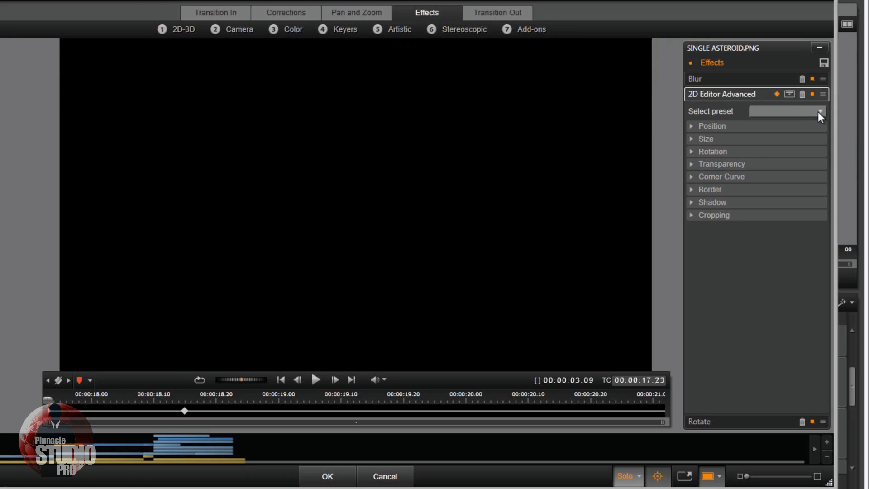
{"action": "left_click", "coordinate": [689, 127]}
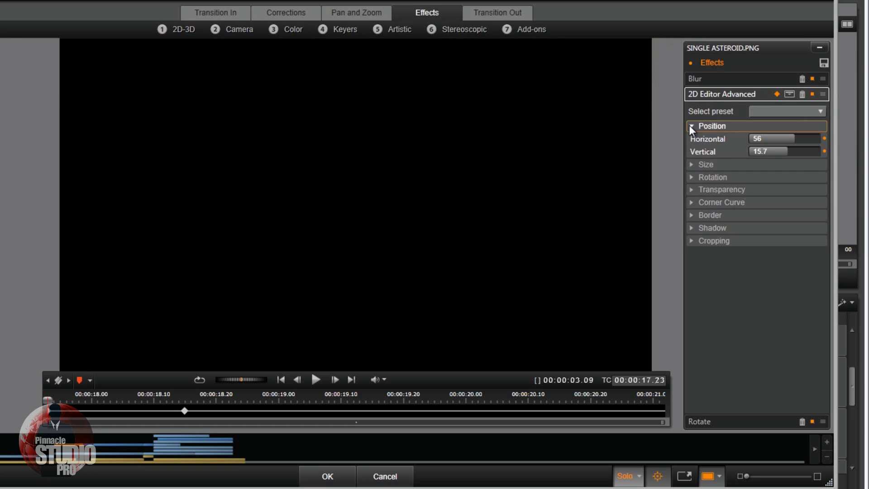
{"action": "left_click", "coordinate": [692, 166]}
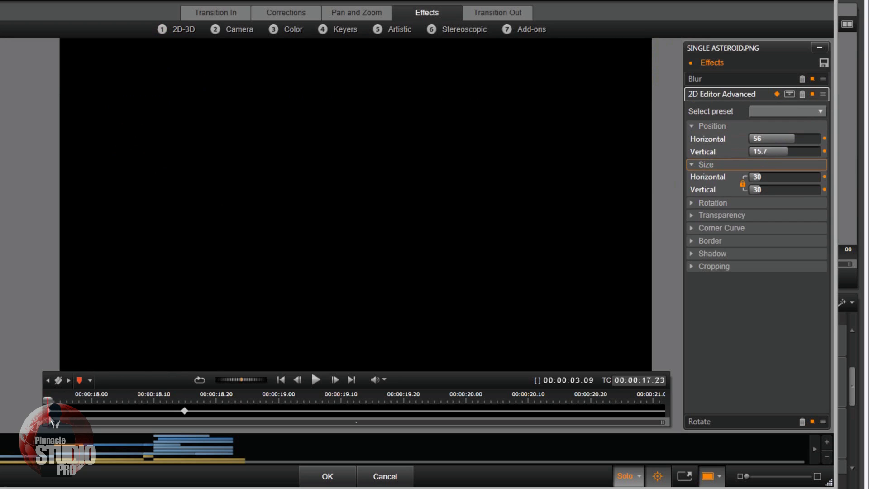
Step: Compare the asteroid's 2D Editor Advanced position and size at both keyframes, scrubbing between them to preview its path
{"action": "mouse_move", "coordinate": [47, 400]}
{"action": "left_mouse_down"}
{"action": "mouse_move", "coordinate": [70, 401]}
{"action": "mouse_move", "coordinate": [47, 401]}
{"action": "left_mouse_up"}
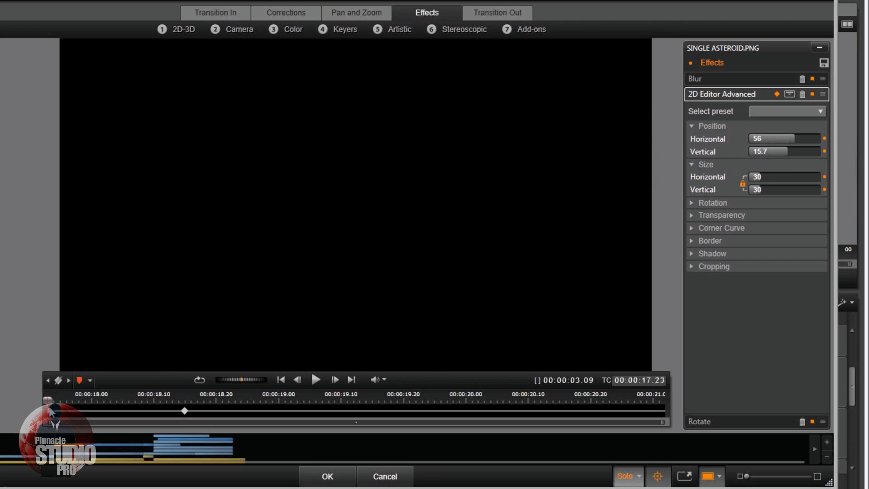
{"action": "left_click_drag", "start_coordinate": [50, 400], "coordinate": [191, 409]}
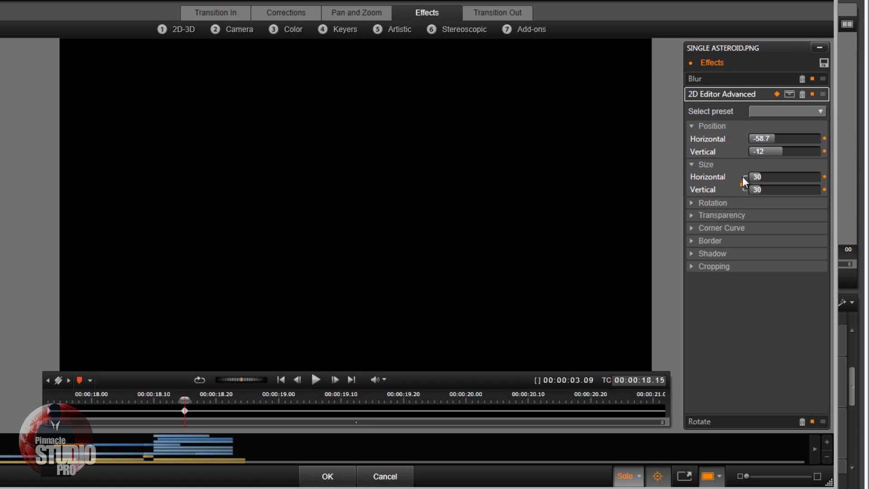
{"action": "left_click", "coordinate": [178, 399]}
{"action": "left_click_drag", "start_coordinate": [179, 400], "coordinate": [109, 399]}
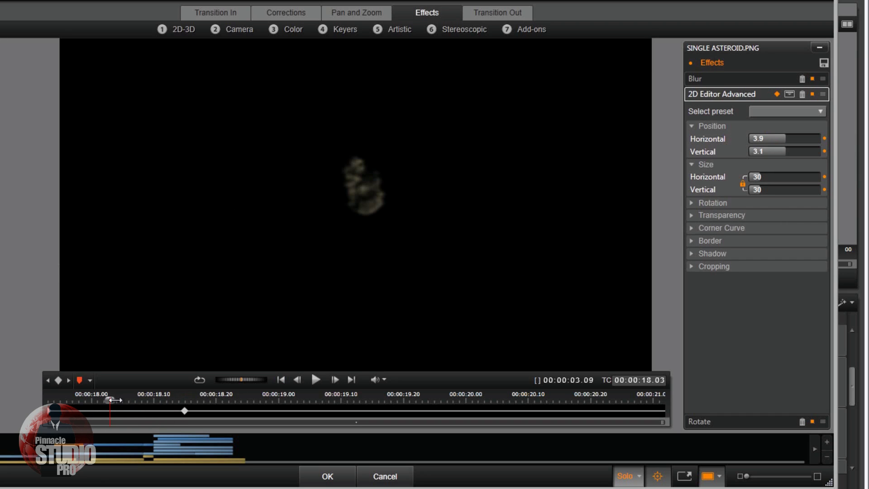
{"action": "left_click", "coordinate": [179, 401]}
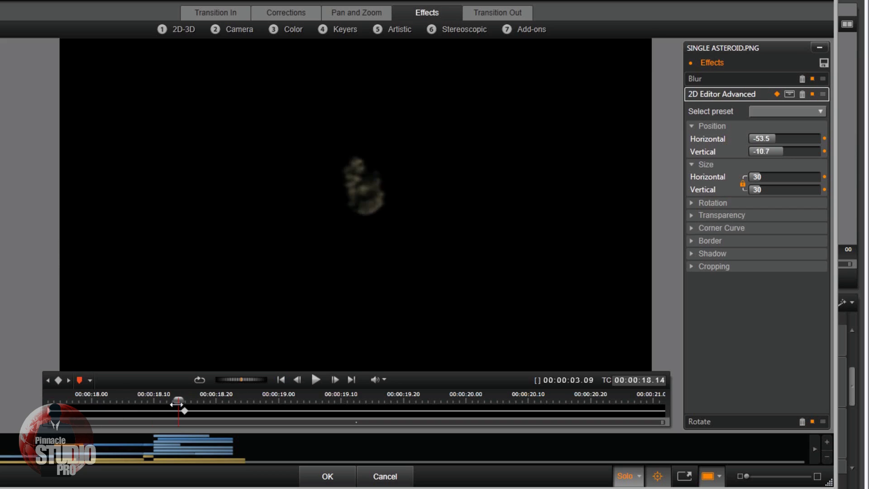
{"action": "left_click_drag", "start_coordinate": [178, 401], "coordinate": [48, 401]}
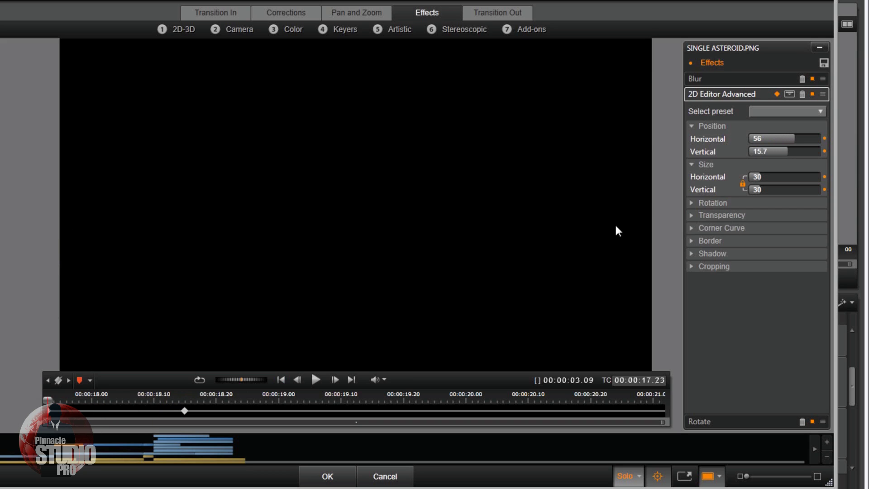
{"action": "left_click", "coordinate": [715, 96]}
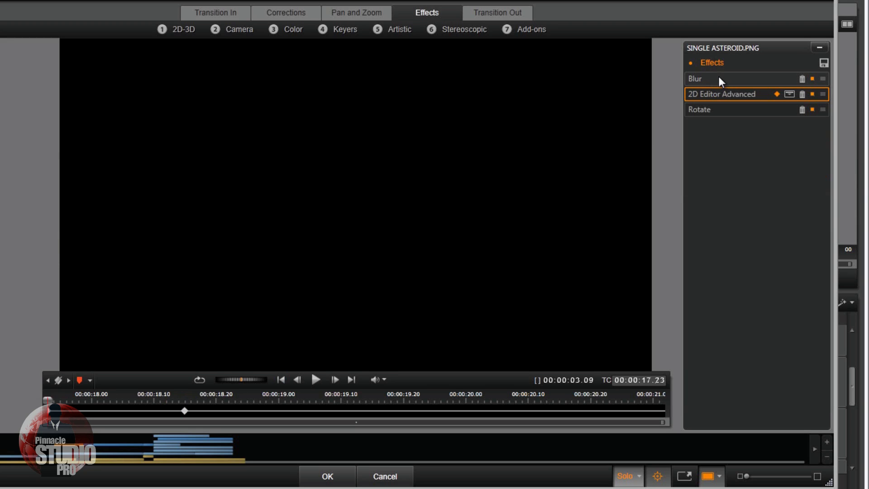
Step: Inspect the asteroid's Blur amount and region settings and the Camera effects category, leaving the effects editor without changes
{"action": "left_click", "coordinate": [718, 78]}
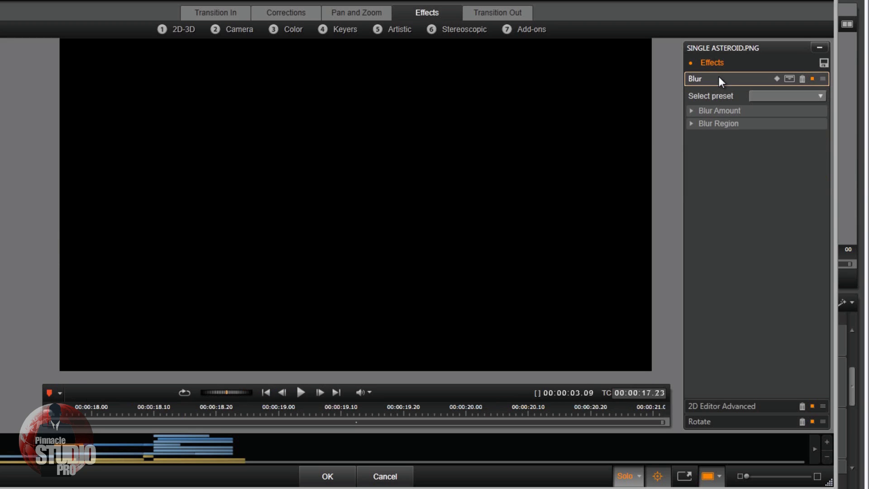
{"action": "left_click", "coordinate": [690, 121]}
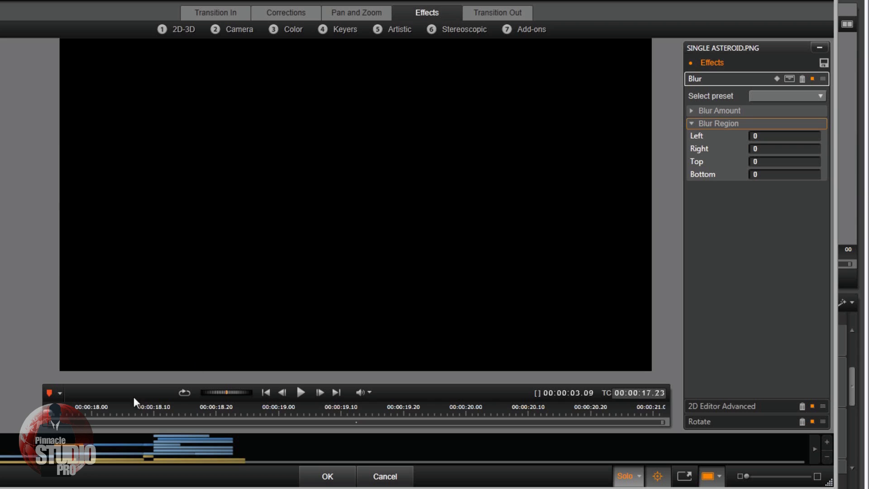
{"action": "left_click", "coordinate": [692, 124]}
{"action": "left_click", "coordinate": [691, 111]}
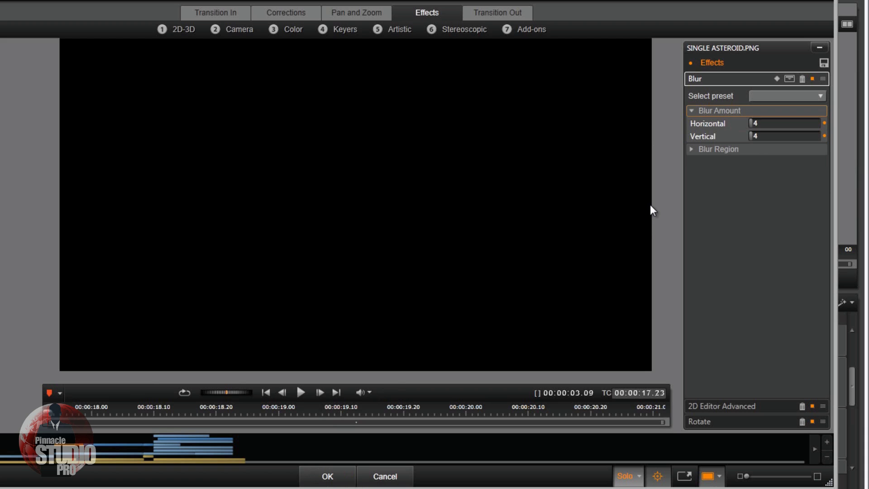
{"action": "left_click", "coordinate": [239, 28]}
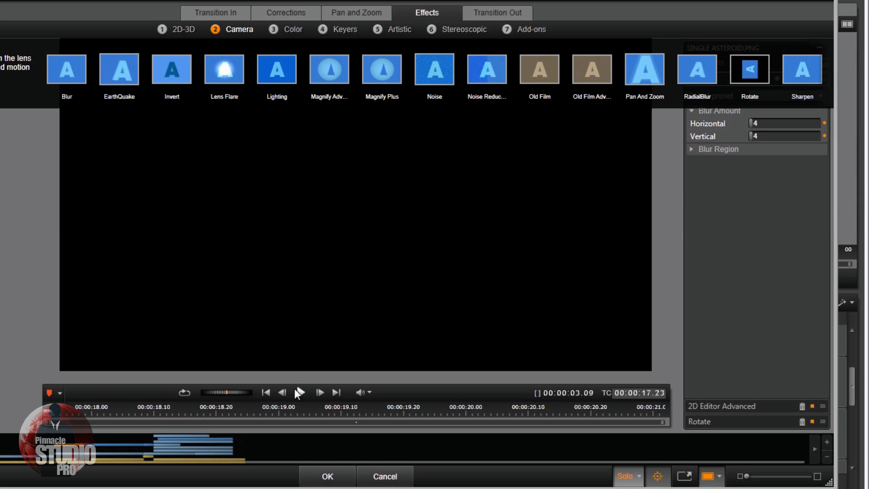
{"action": "left_click", "coordinate": [237, 30]}
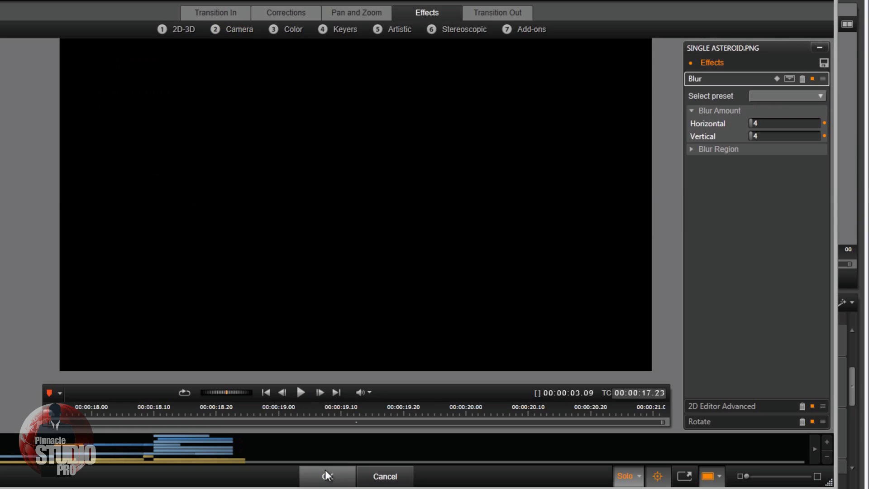
{"action": "left_click", "coordinate": [389, 479]}
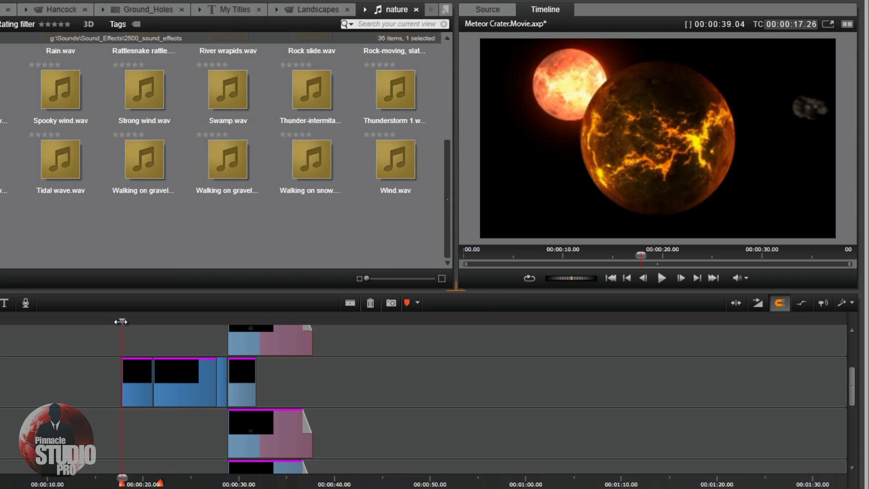
Step: Inspect the Pan And Zoom settings on the EARTH1.MPG clip and the Camera effects category, leaving the effects editor without changes
{"action": "left_click_drag", "start_coordinate": [121, 322], "coordinate": [186, 322]}
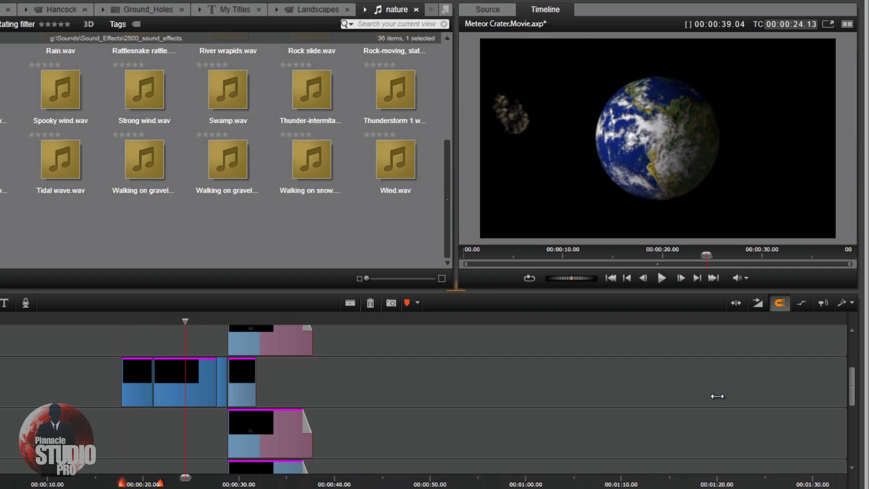
{"action": "left_click_drag", "start_coordinate": [849, 379], "coordinate": [854, 419]}
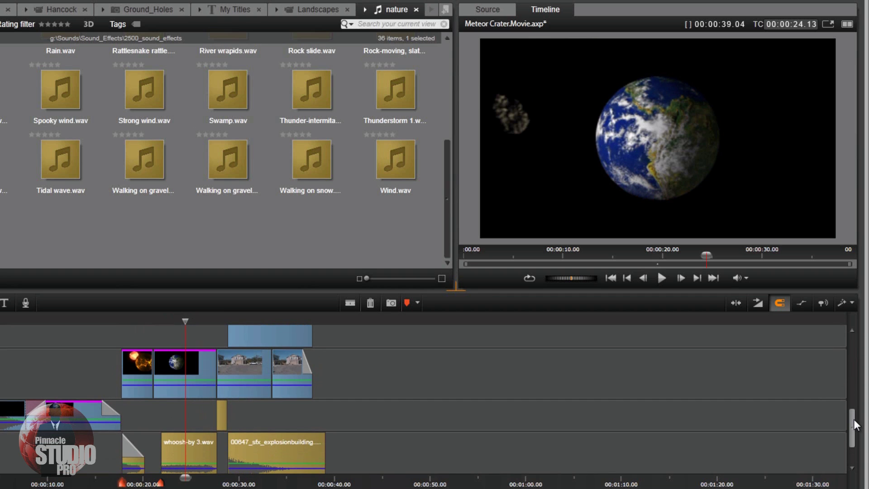
{"action": "right_click", "coordinate": [182, 368]}
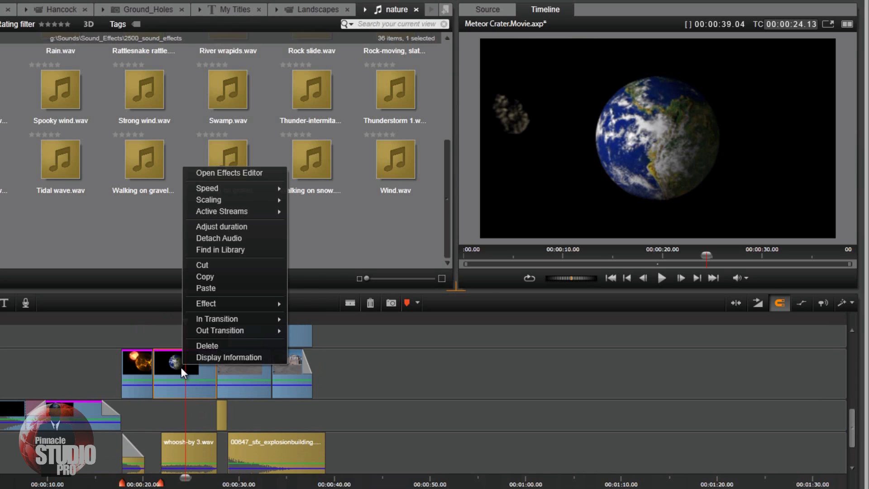
{"action": "left_click", "coordinate": [238, 172]}
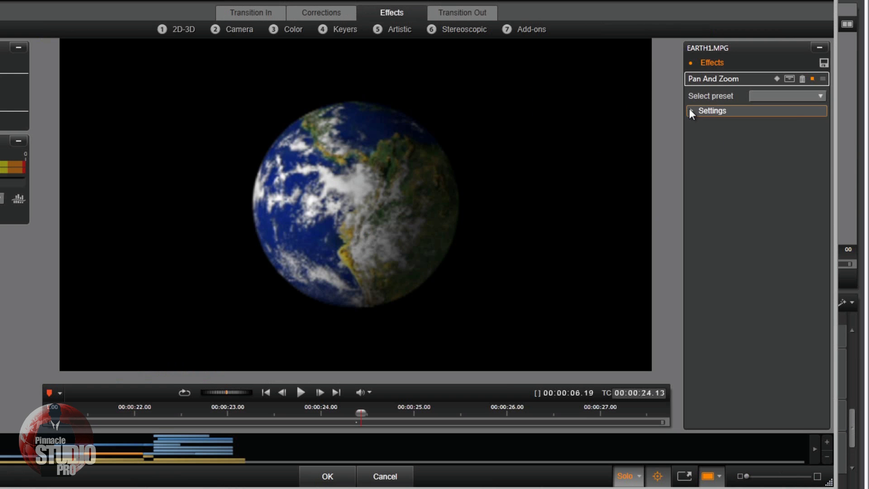
{"action": "left_click", "coordinate": [690, 109]}
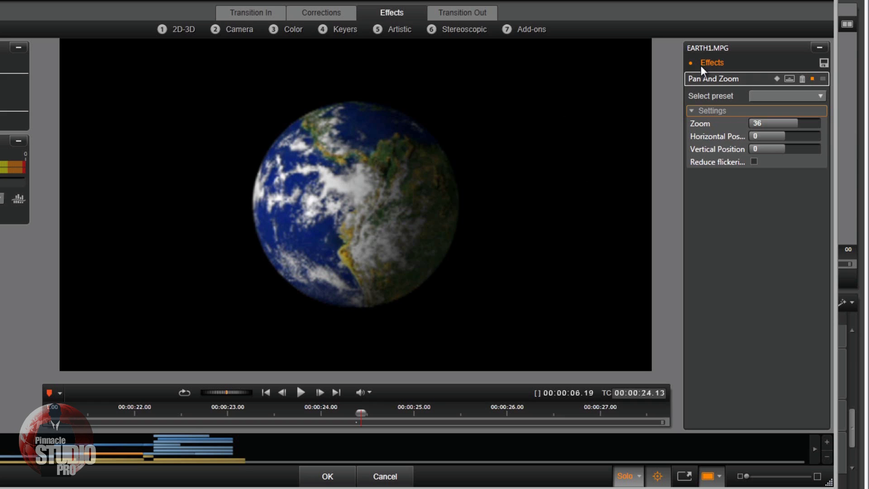
{"action": "left_click", "coordinate": [690, 111]}
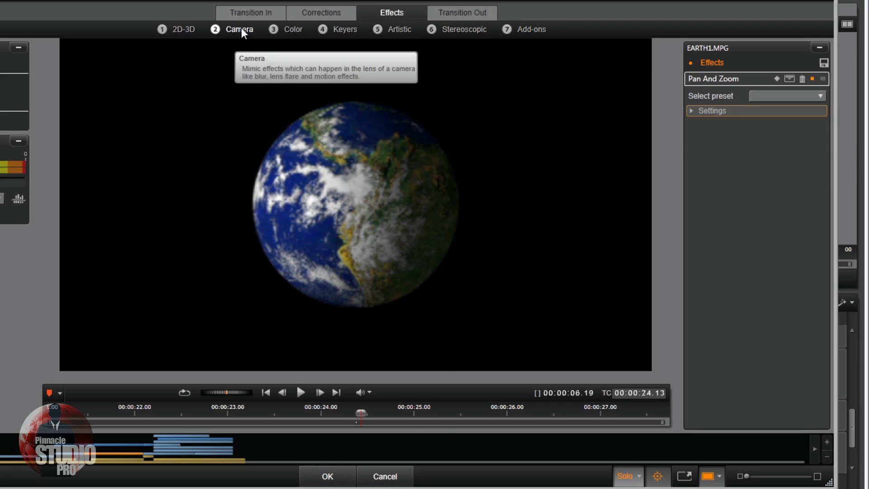
{"action": "left_click", "coordinate": [381, 479]}
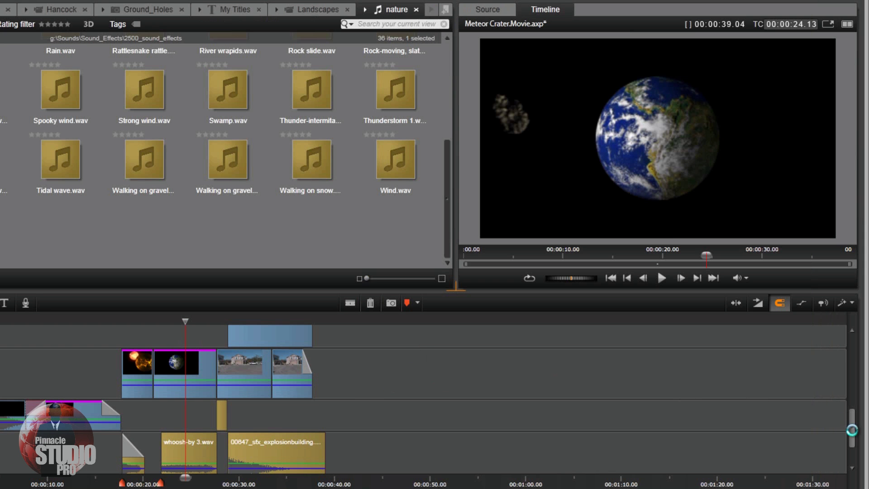
Step: Open the effects of the asteroid clip above the Earth scene and compare its Rotate rotation at the start and end keyframes
{"action": "left_click", "coordinate": [854, 335]}
{"action": "scroll", "coordinate": [640, 383], "scroll_direction": "down", "scroll_amount": 2}
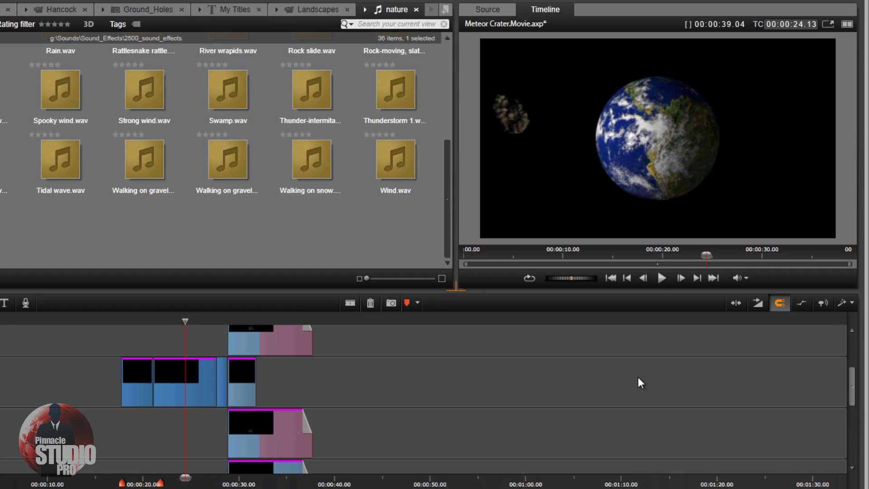
{"action": "right_click", "coordinate": [172, 382]}
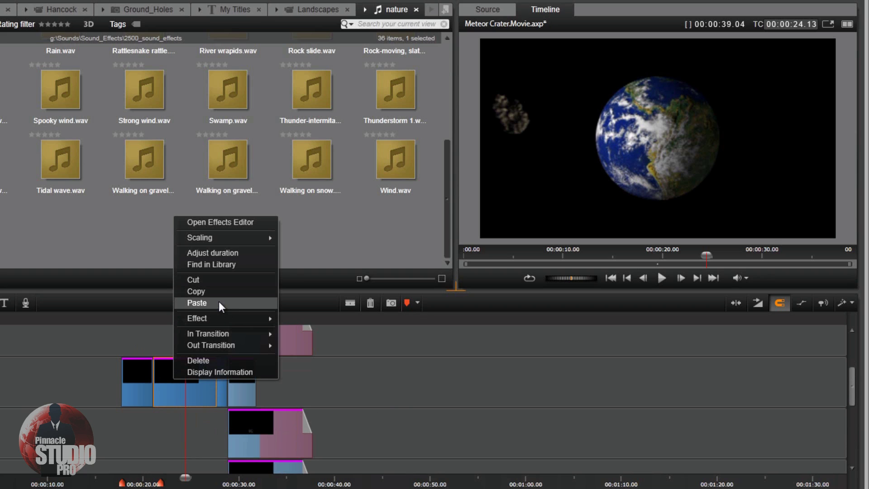
{"action": "left_click", "coordinate": [213, 221]}
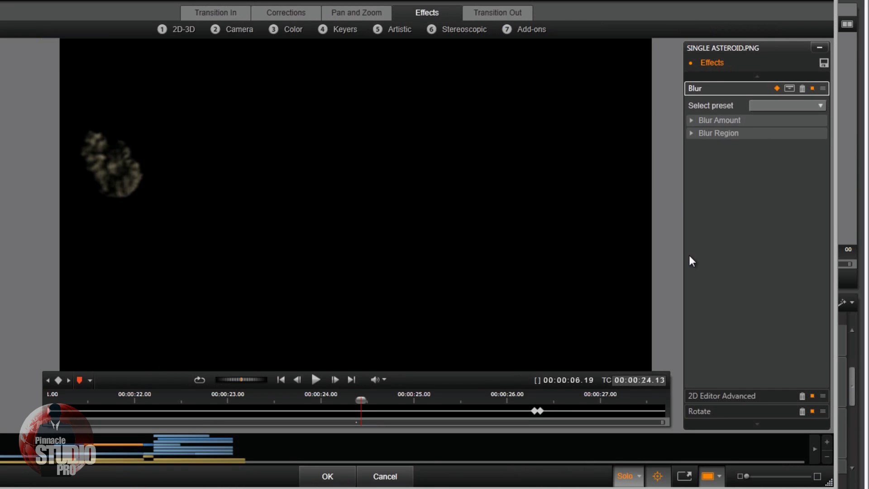
{"action": "left_click", "coordinate": [705, 88]}
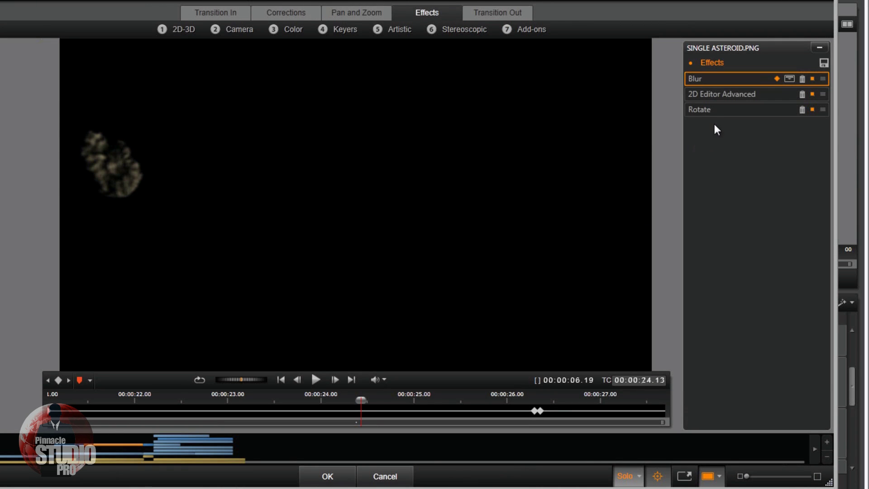
{"action": "left_click", "coordinate": [710, 110]}
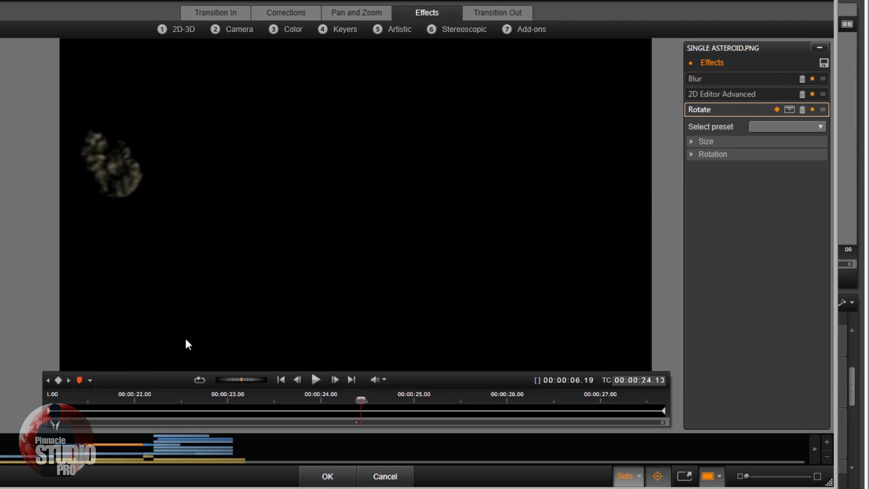
{"action": "left_click", "coordinate": [45, 381]}
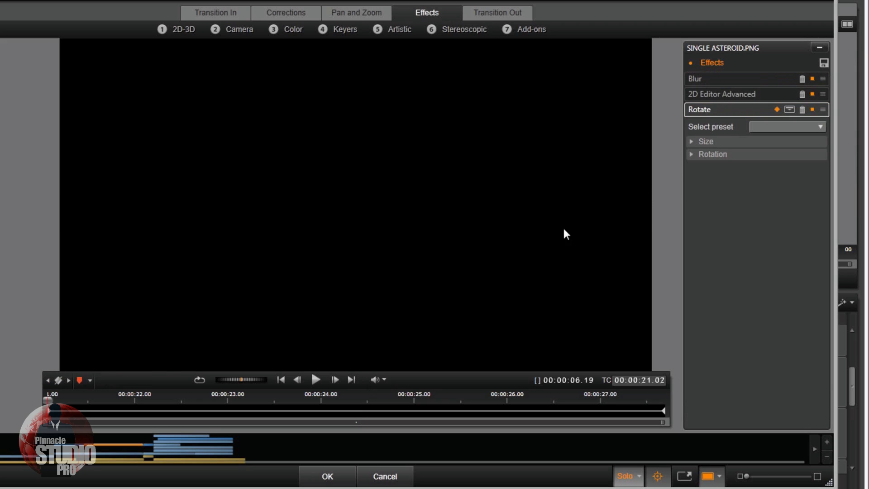
{"action": "left_click", "coordinate": [689, 154]}
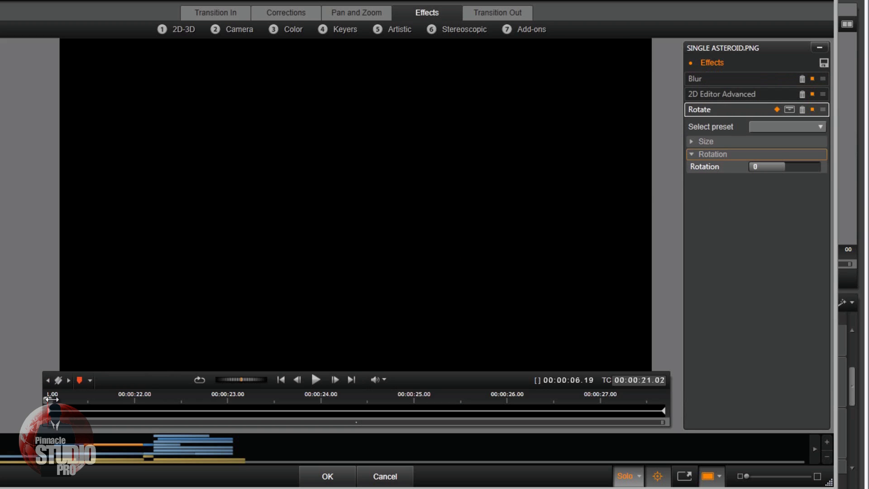
{"action": "left_click_drag", "start_coordinate": [48, 401], "coordinate": [688, 411]}
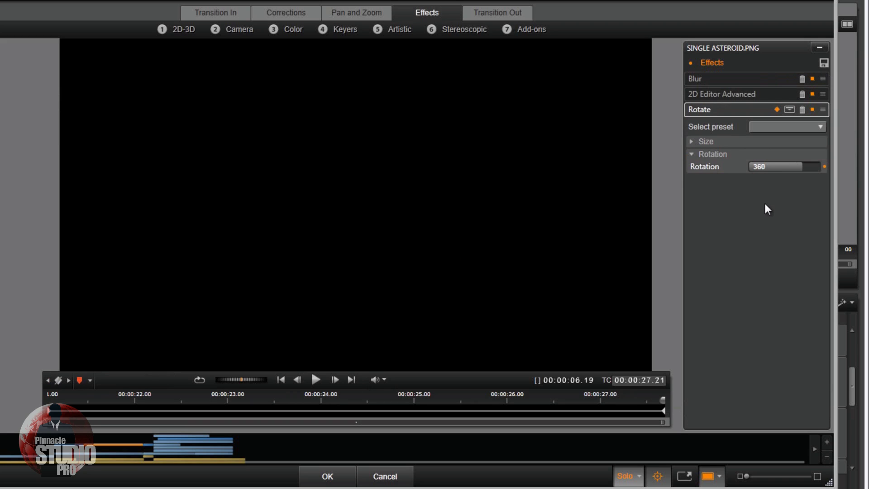
{"action": "left_click_drag", "start_coordinate": [664, 414], "coordinate": [17, 404]}
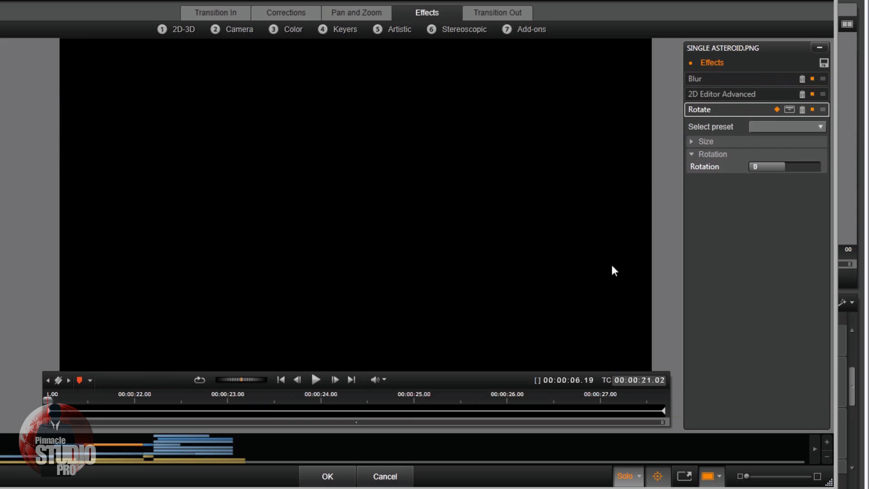
{"action": "left_click", "coordinate": [702, 110]}
Step: Examine the asteroid's 2D Editor Advanced position and size at the first keyframe, midway through the clip and at the last keyframe
{"action": "left_click", "coordinate": [710, 93]}
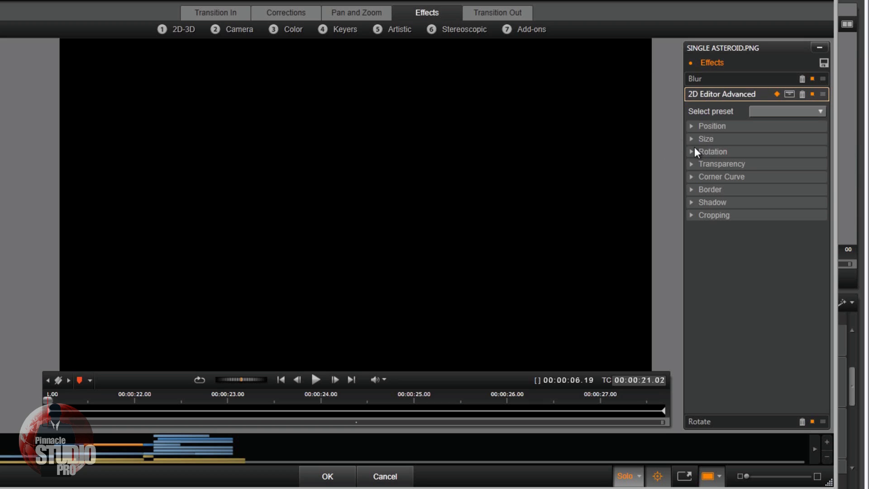
{"action": "left_click", "coordinate": [693, 125]}
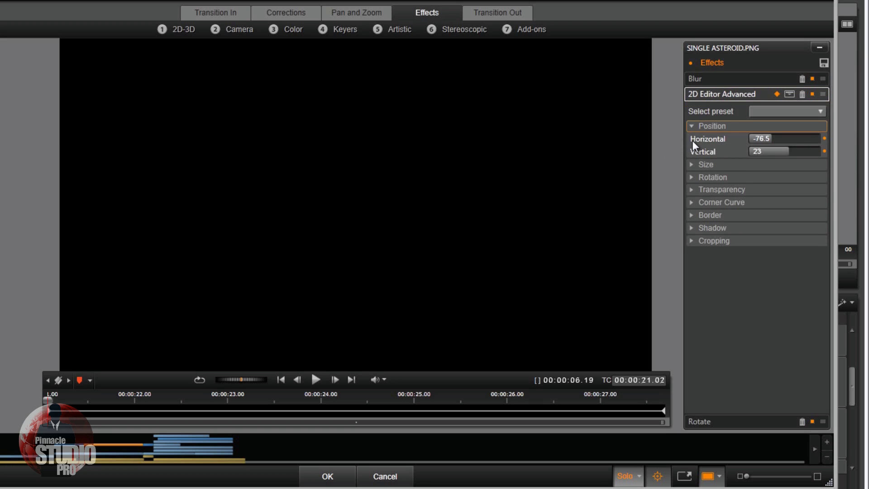
{"action": "left_click", "coordinate": [691, 164]}
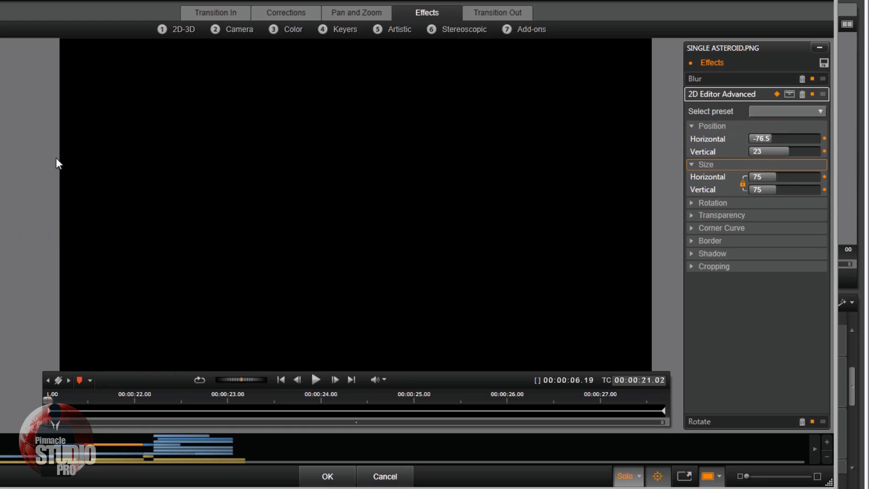
{"action": "left_click_drag", "start_coordinate": [48, 400], "coordinate": [380, 425]}
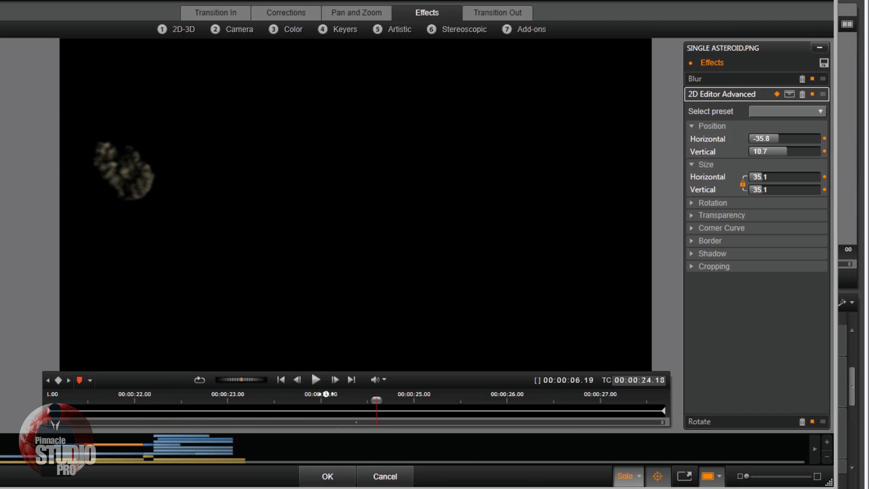
{"action": "left_click", "coordinate": [68, 382]}
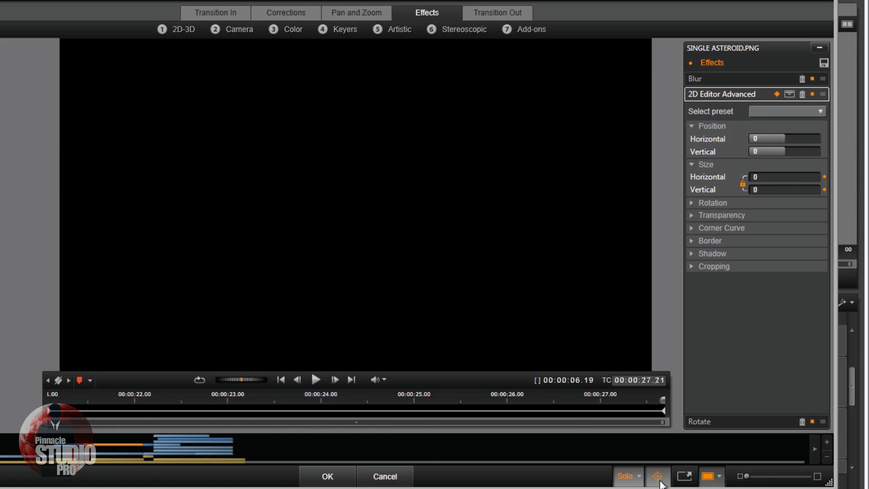
Step: Switch the effects preview to show media and tracks below, and scrub to check the asteroid against the Earth
{"action": "left_click", "coordinate": [638, 477]}
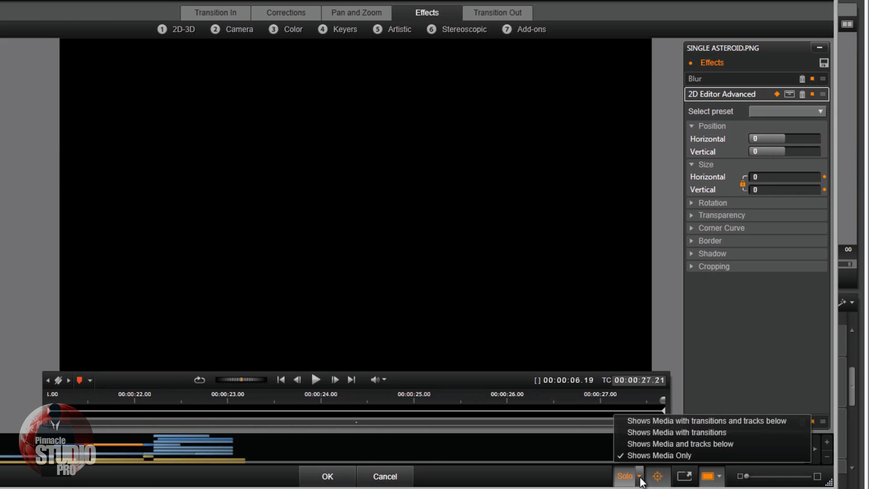
{"action": "left_click", "coordinate": [661, 444]}
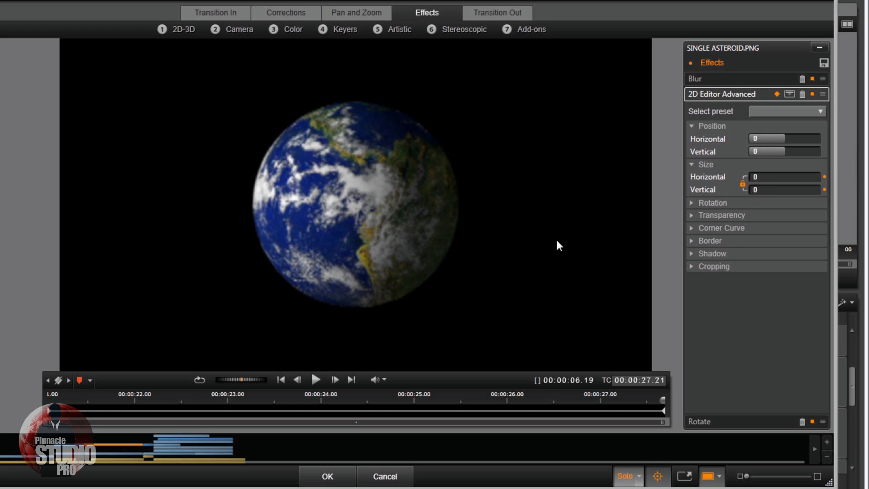
{"action": "left_click_drag", "start_coordinate": [664, 399], "coordinate": [708, 438]}
{"action": "left_click", "coordinate": [735, 94]}
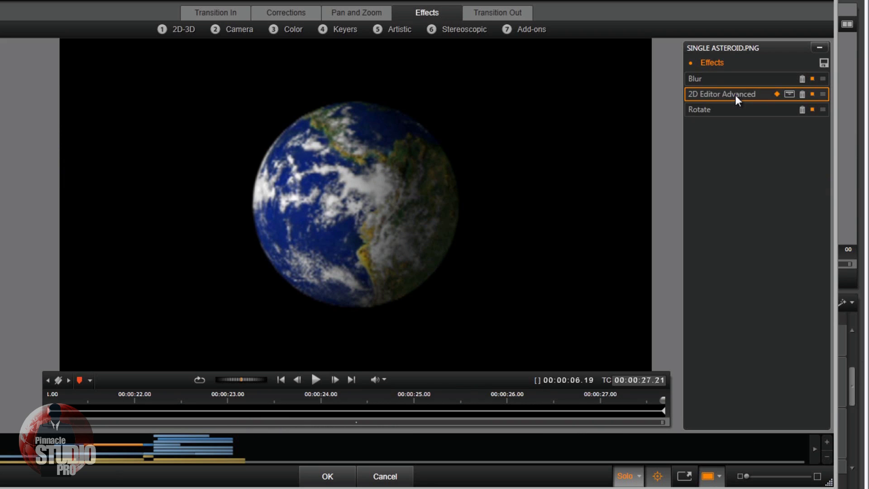
Step: Inspect the asteroid's Blur amount near the end of its flight, leaving the effects editor without changes
{"action": "left_click", "coordinate": [705, 81]}
{"action": "left_click", "coordinate": [688, 111]}
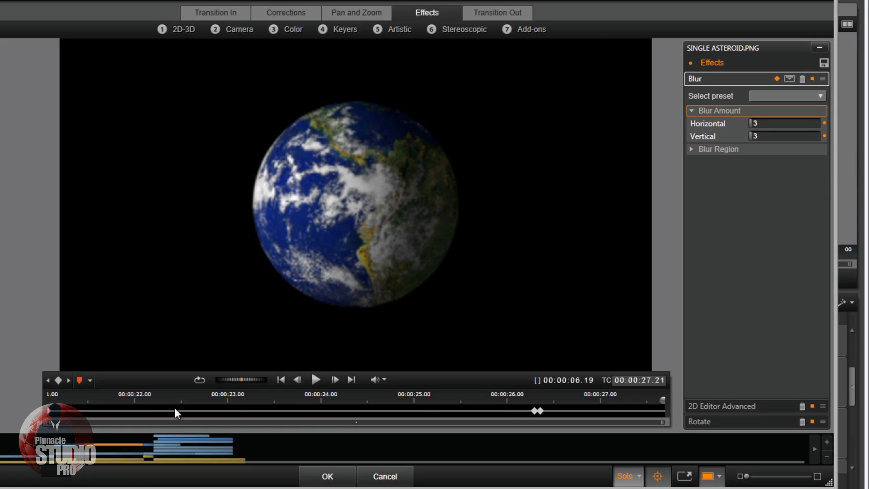
{"action": "left_click_drag", "start_coordinate": [655, 398], "coordinate": [591, 397]}
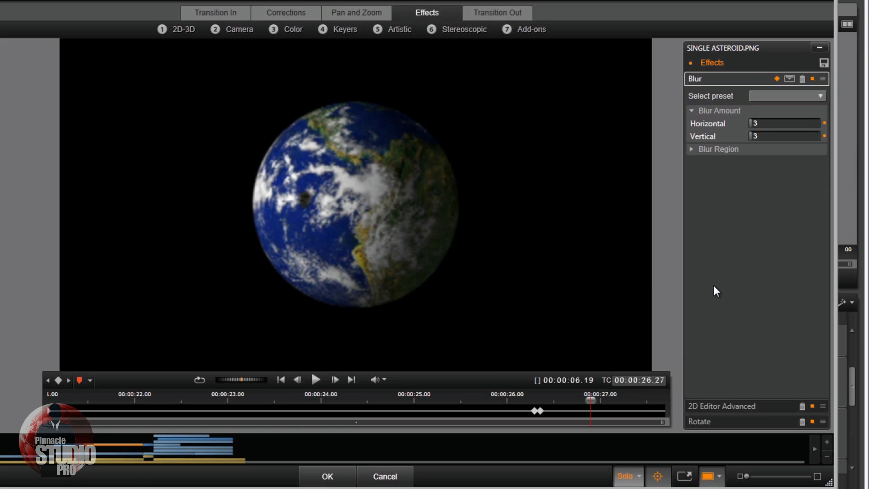
{"action": "left_click", "coordinate": [396, 471]}
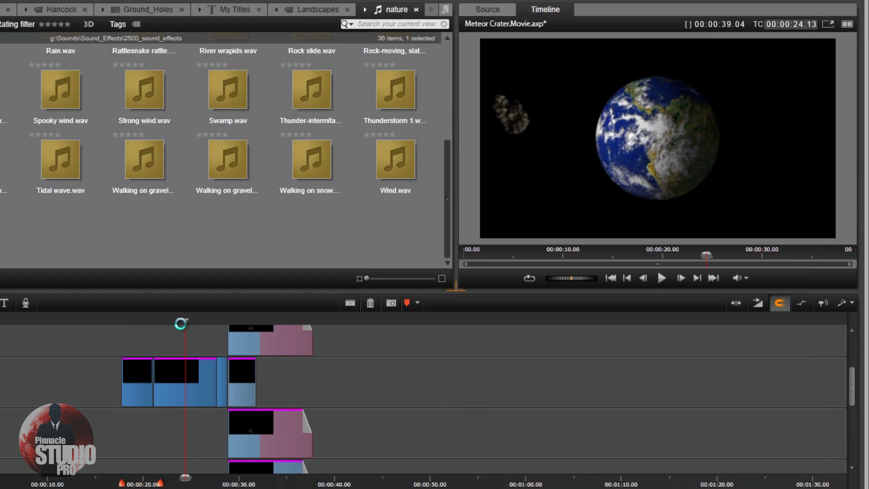
Step: Move the playhead to the start of the street scene and locate its Hancock.MTS background clip on the timeline
{"action": "left_click_drag", "start_coordinate": [194, 322], "coordinate": [220, 330]}
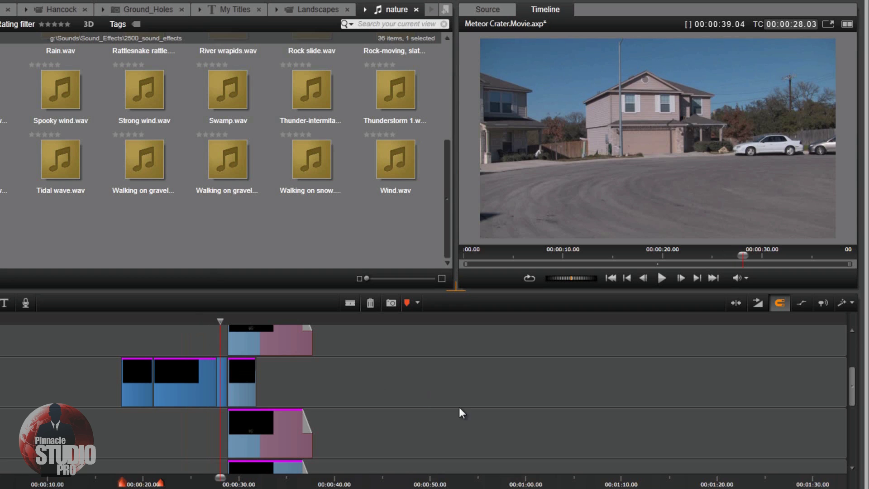
{"action": "scroll", "coordinate": [821, 392], "scroll_direction": "down", "scroll_amount": 1}
{"action": "mouse_move", "coordinate": [847, 395]}
{"action": "left_mouse_down"}
{"action": "mouse_move", "coordinate": [852, 436]}
{"action": "mouse_move", "coordinate": [846, 412]}
{"action": "left_mouse_up"}
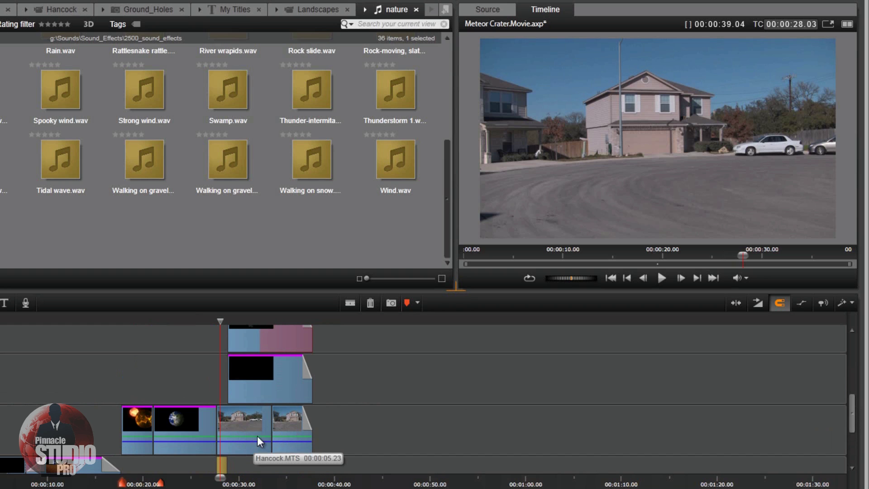
Step: Open the effects of the short asteroid clip over the street scene and examine its Rotate size and rotation at the first keyframe
{"action": "left_click_drag", "start_coordinate": [853, 411], "coordinate": [851, 384]}
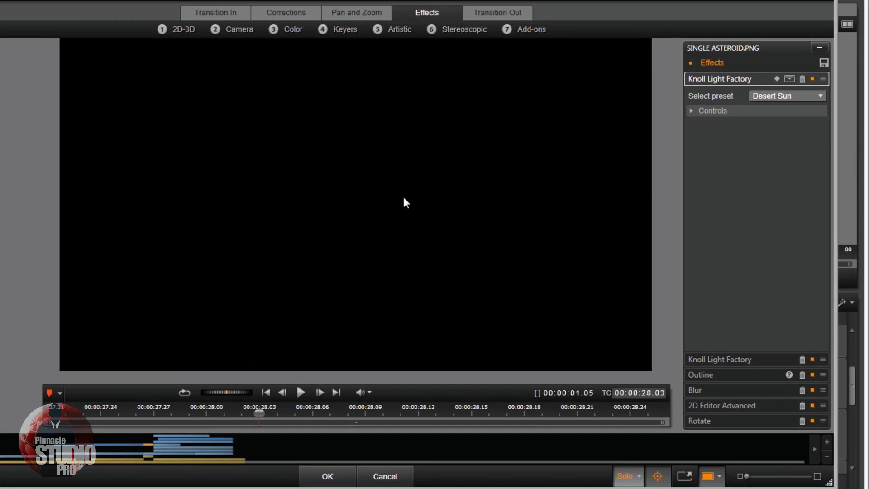
{"action": "left_click", "coordinate": [730, 80]}
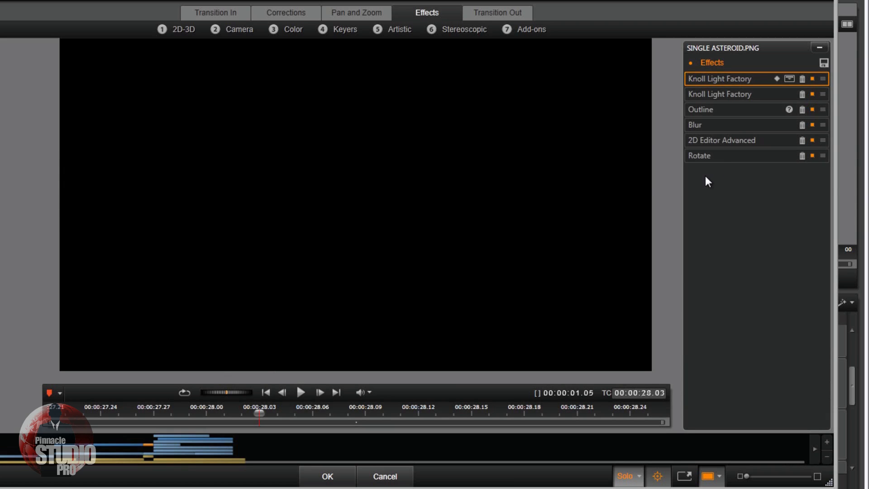
{"action": "left_click_drag", "start_coordinate": [259, 412], "coordinate": [48, 411]}
{"action": "left_click", "coordinate": [715, 154]}
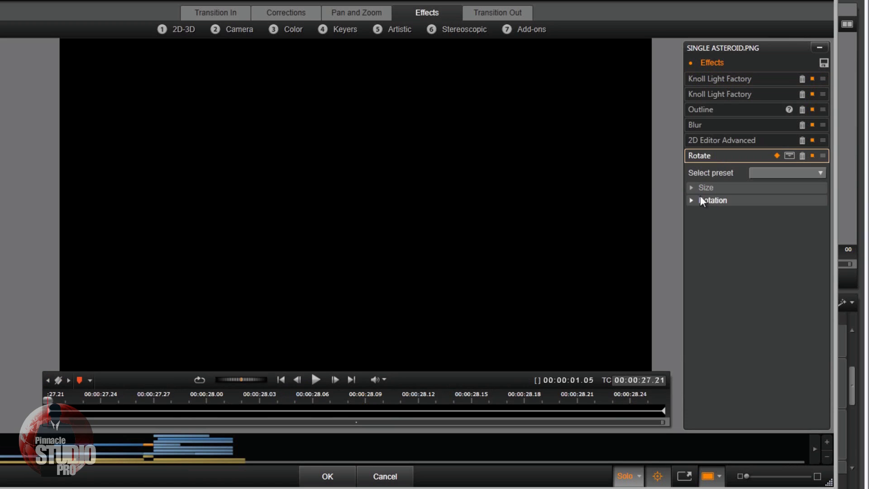
{"action": "left_click", "coordinate": [690, 188]}
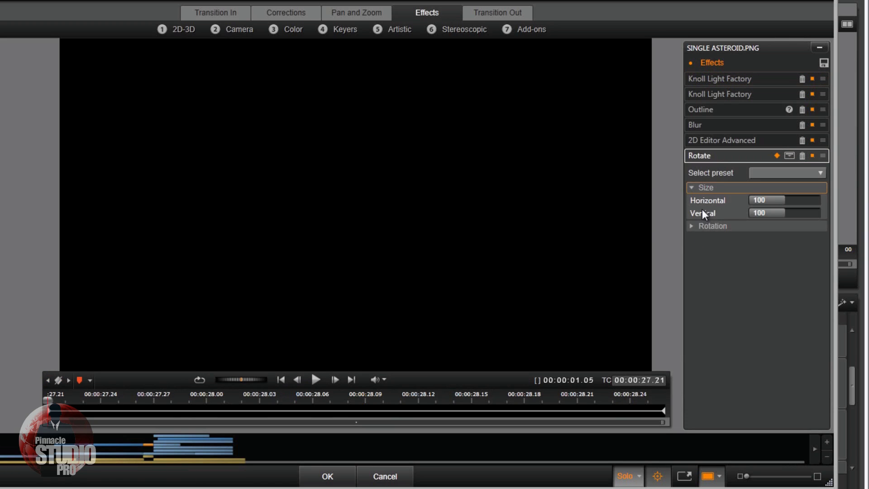
{"action": "left_click", "coordinate": [693, 225]}
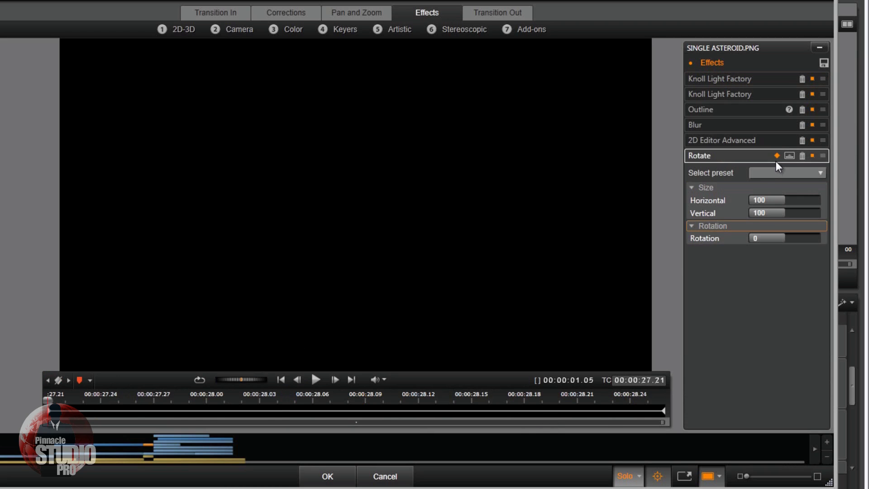
{"action": "mouse_move", "coordinate": [50, 401]}
{"action": "left_mouse_down"}
{"action": "mouse_move", "coordinate": [348, 413]}
{"action": "mouse_move", "coordinate": [702, 411]}
{"action": "mouse_move", "coordinate": [48, 410]}
{"action": "left_mouse_up"}
Step: Examine the asteroid's 2D Editor Advanced position and size at the clip's first keyframe
{"action": "left_click", "coordinate": [713, 141]}
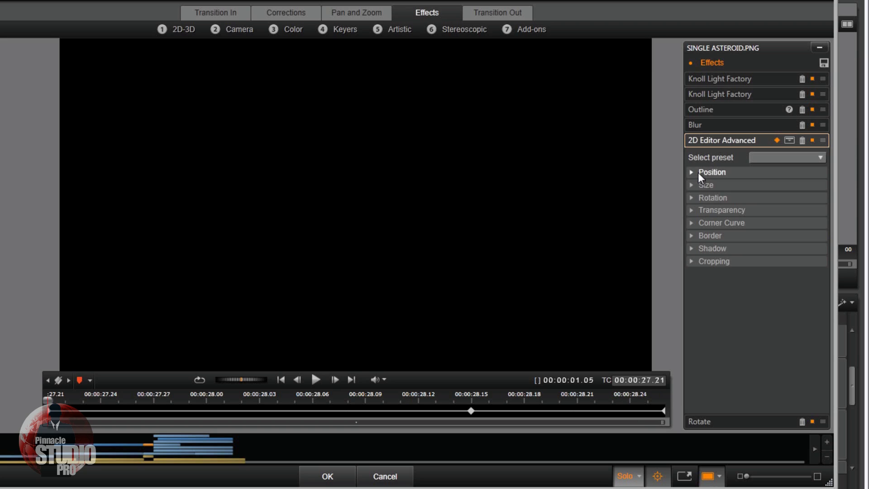
{"action": "left_click", "coordinate": [691, 176]}
{"action": "left_click", "coordinate": [691, 211]}
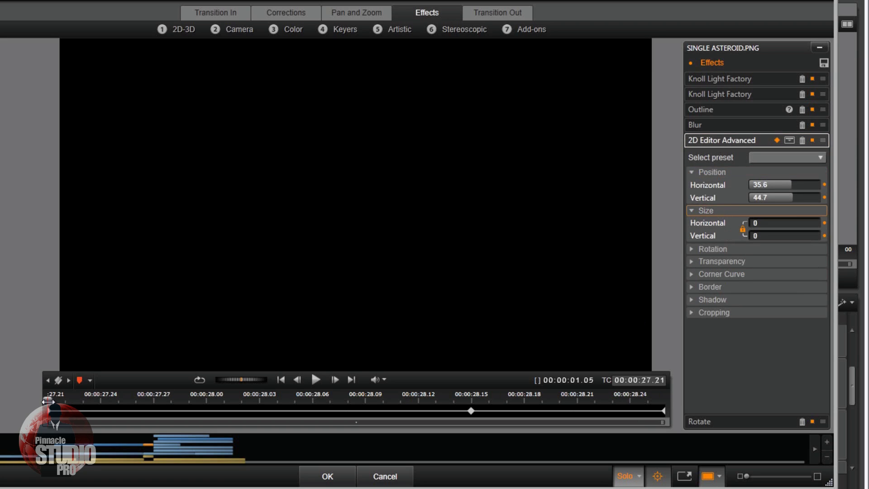
{"action": "left_click_drag", "start_coordinate": [48, 401], "coordinate": [6, 415]}
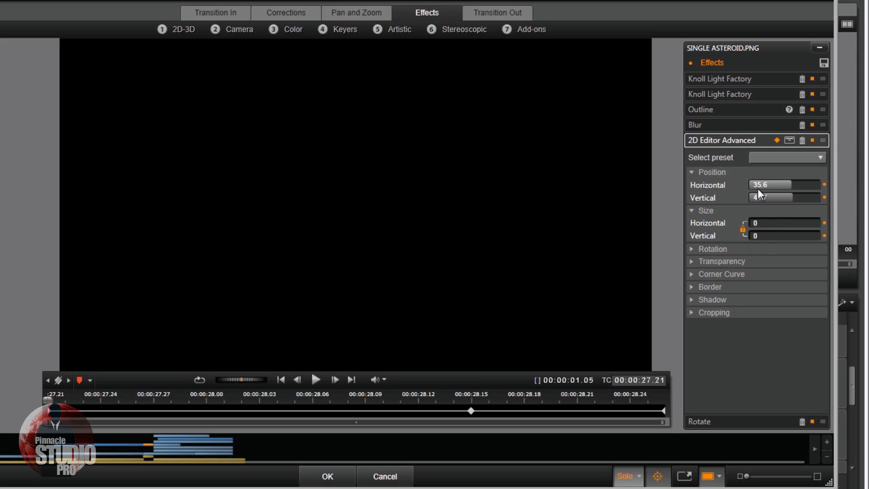
Step: Switch the preview to show media and tracks below, and scrub to the clip's end to check the asteroid's position and size keyframes
{"action": "left_click", "coordinate": [640, 476]}
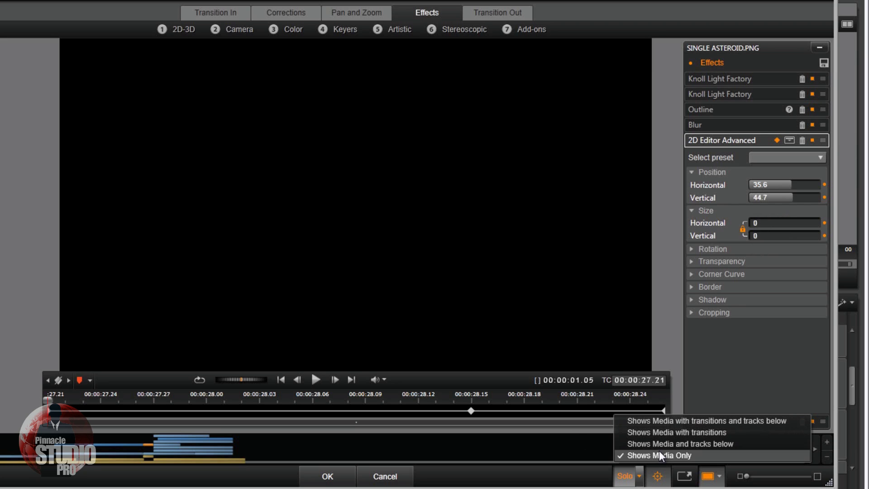
{"action": "left_click", "coordinate": [668, 443]}
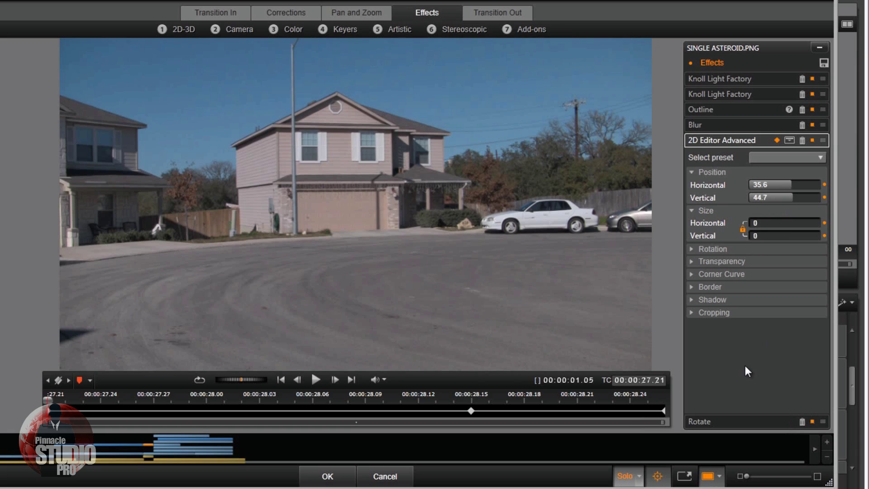
{"action": "left_click_drag", "start_coordinate": [47, 400], "coordinate": [453, 400]}
{"action": "left_click", "coordinate": [470, 410]}
{"action": "left_click", "coordinate": [335, 380]}
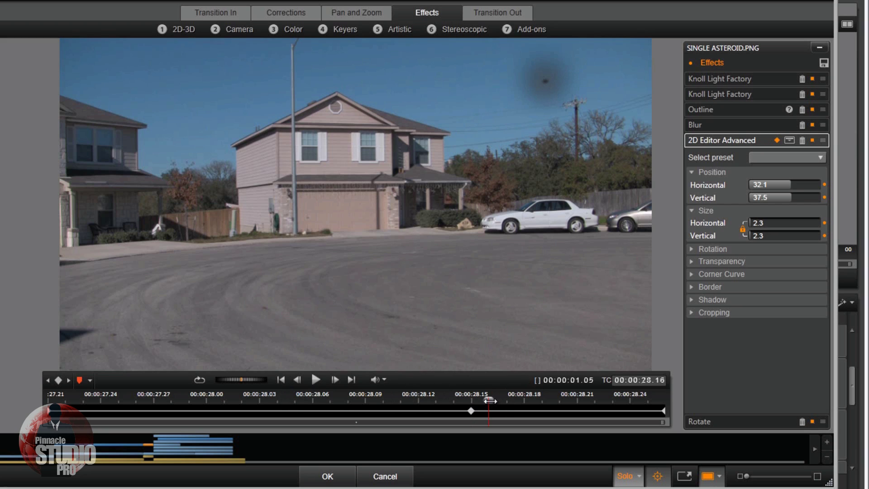
{"action": "left_click_drag", "start_coordinate": [490, 401], "coordinate": [701, 407]}
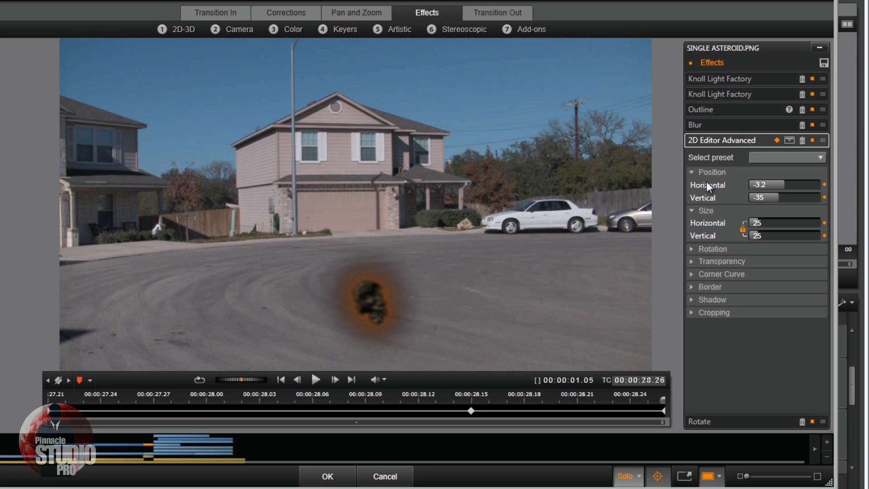
{"action": "left_click", "coordinate": [716, 138]}
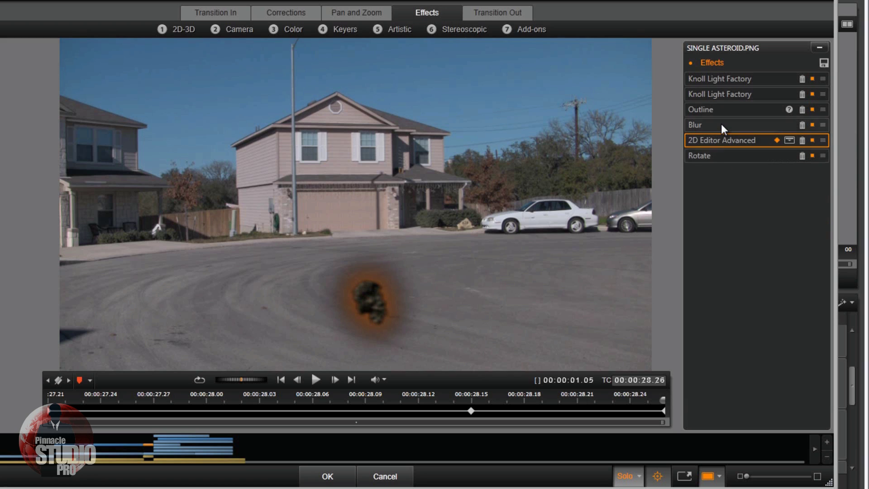
Step: Inspect the asteroid's Blur Amount at the end of the clip, leaving its values as they are
{"action": "left_click", "coordinate": [721, 125]}
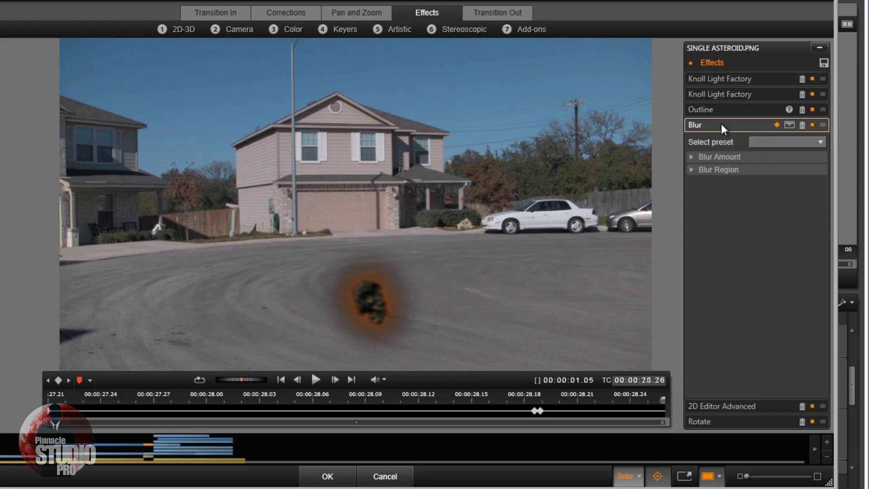
{"action": "left_click", "coordinate": [692, 157]}
{"action": "left_click", "coordinate": [691, 157]}
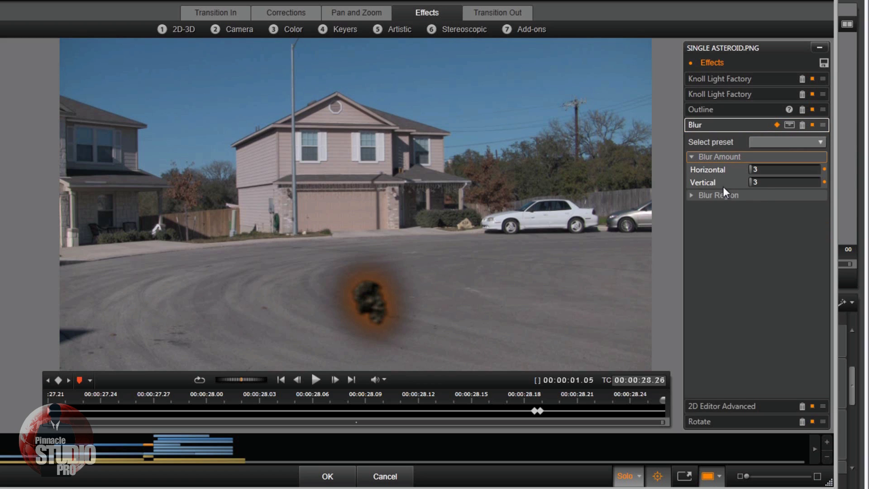
{"action": "left_click", "coordinate": [692, 157]}
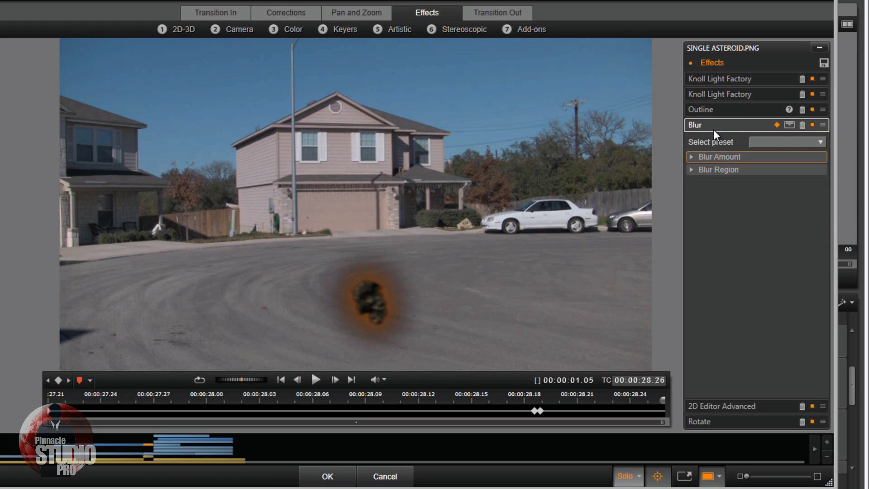
{"action": "left_click", "coordinate": [713, 129]}
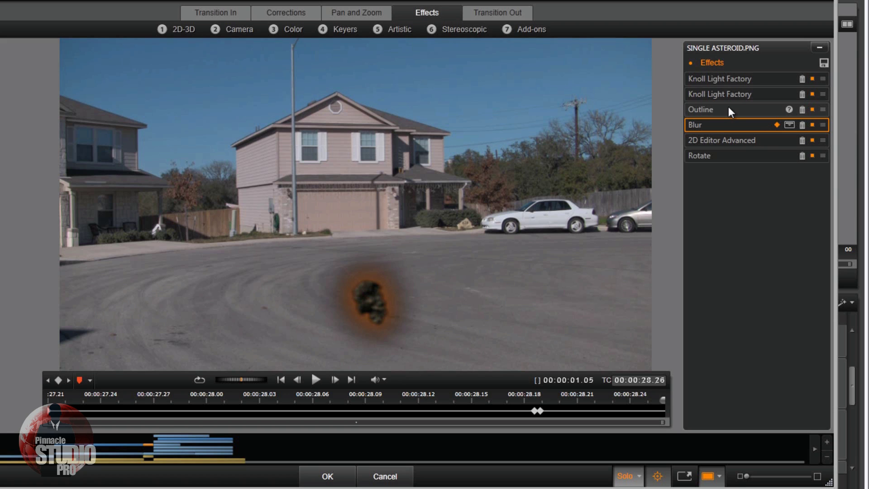
Step: Browse the add-on effects that include NewBlue Outline, and review the width, soften, color and opacity of the asteroid's Outline
{"action": "left_click", "coordinate": [532, 30]}
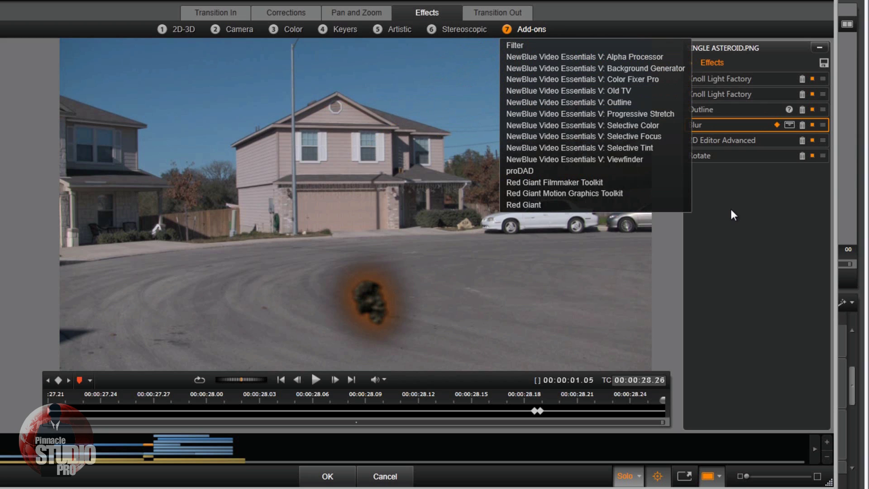
{"action": "left_click", "coordinate": [543, 31]}
{"action": "left_click", "coordinate": [714, 110]}
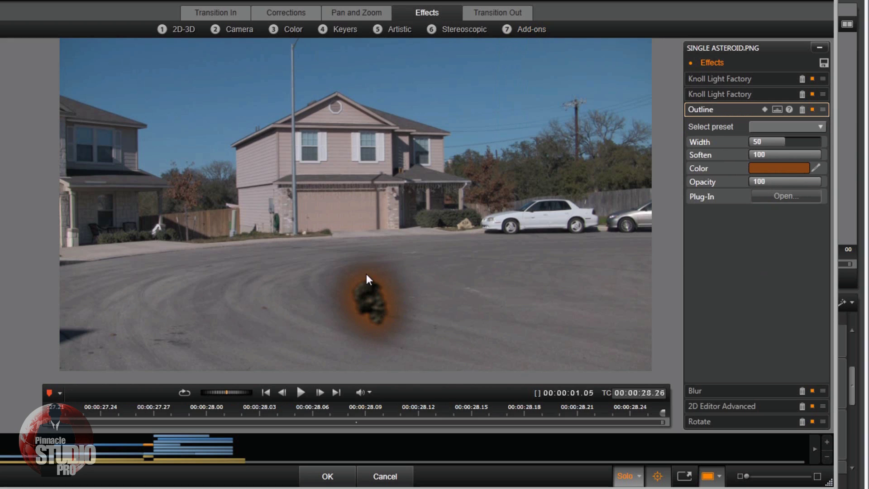
{"action": "left_click", "coordinate": [710, 112]}
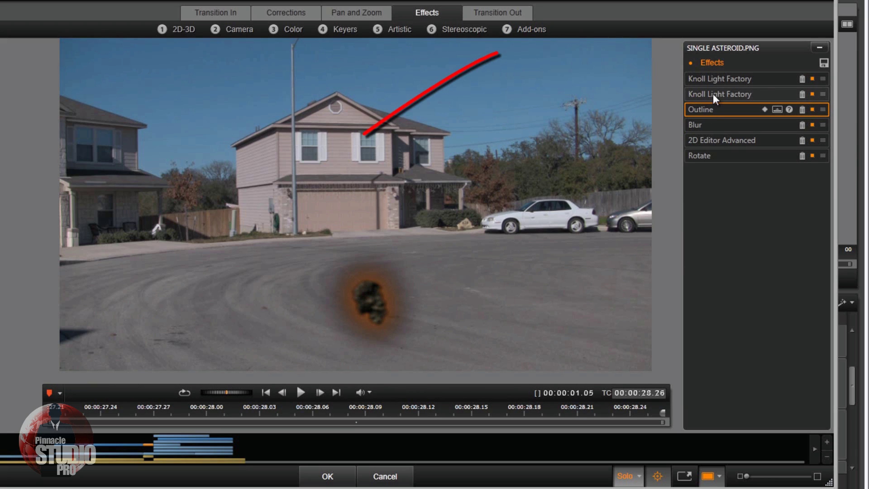
Step: Check the Red Giant add-ons, and scrub the asteroid's fall to review its Knoll Light Factory effect with the Red Laser preset
{"action": "left_click", "coordinate": [527, 27]}
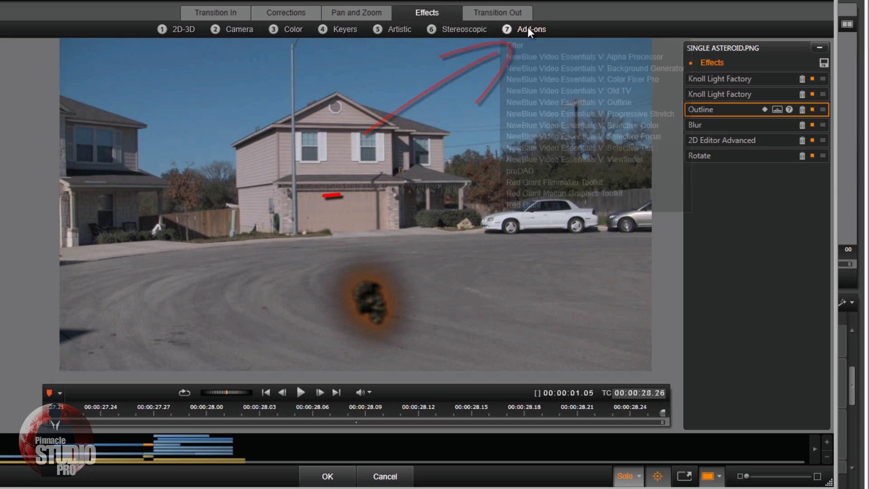
{"action": "left_click", "coordinate": [563, 196]}
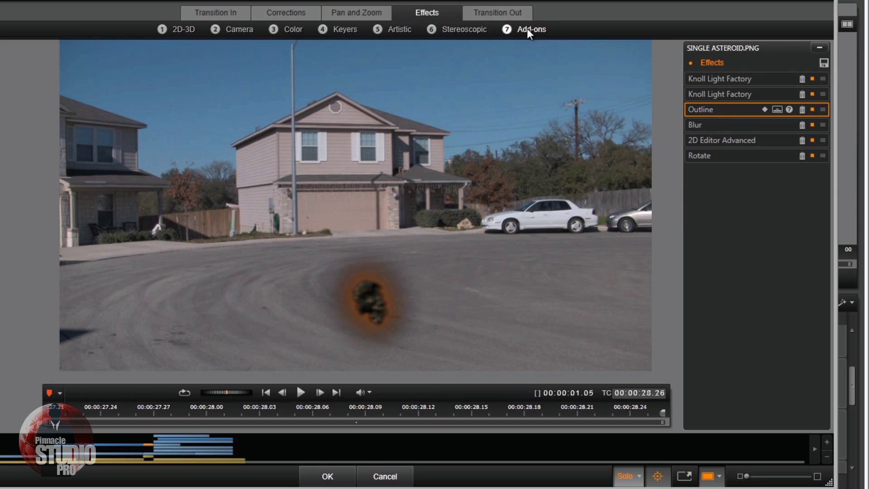
{"action": "left_click", "coordinate": [727, 96]}
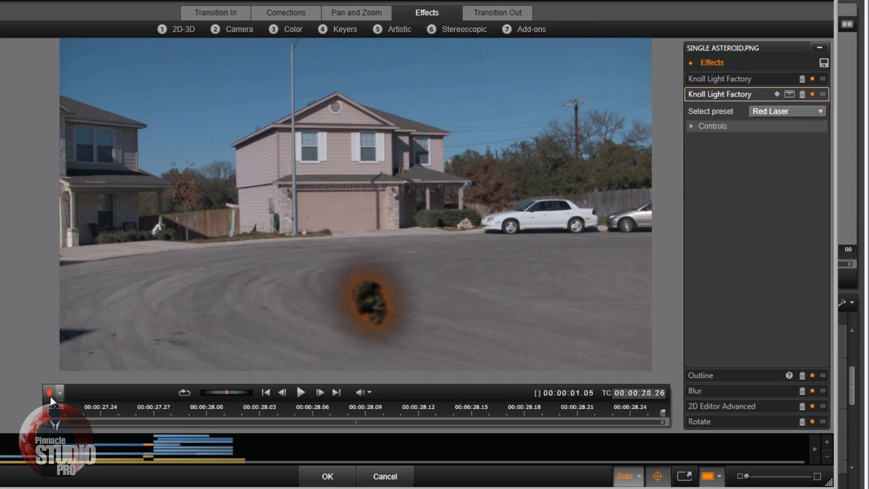
{"action": "left_click_drag", "start_coordinate": [664, 413], "coordinate": [533, 407]}
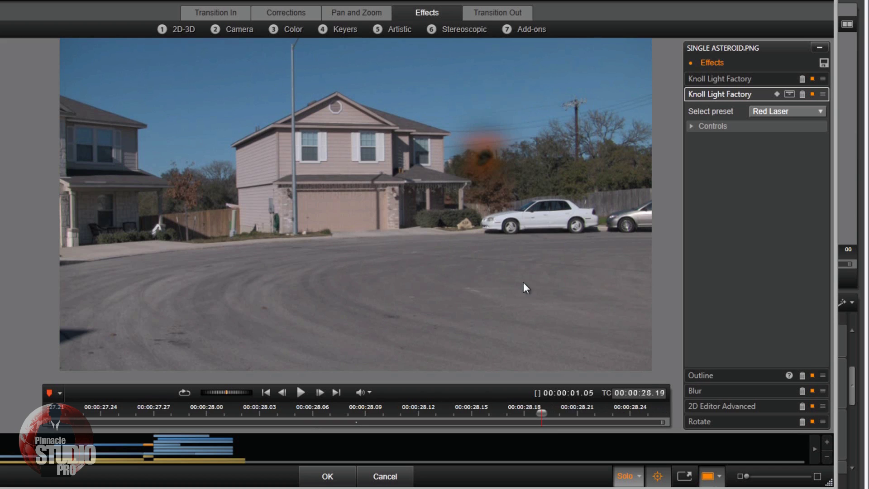
{"action": "left_click_drag", "start_coordinate": [545, 415], "coordinate": [580, 430]}
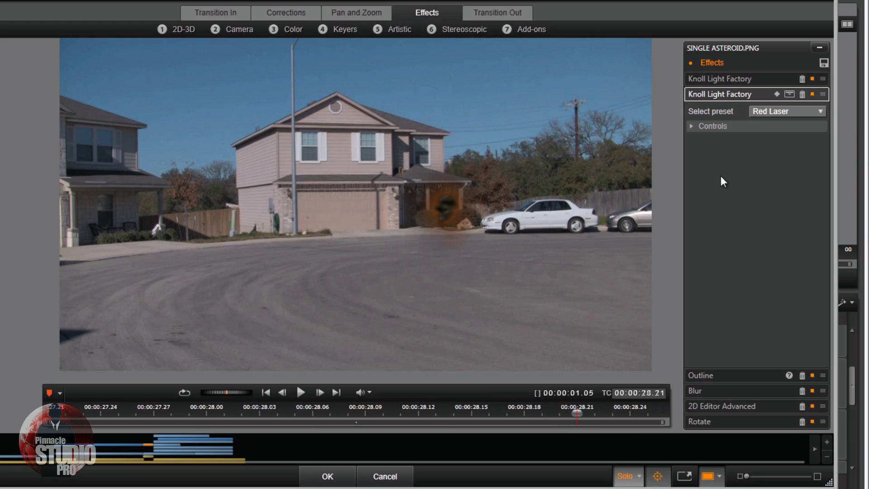
Step: Review the Desert Sun Knoll Light Factory effect at an earlier frame, and leave the effects editor without saving changes
{"action": "left_click", "coordinate": [719, 80]}
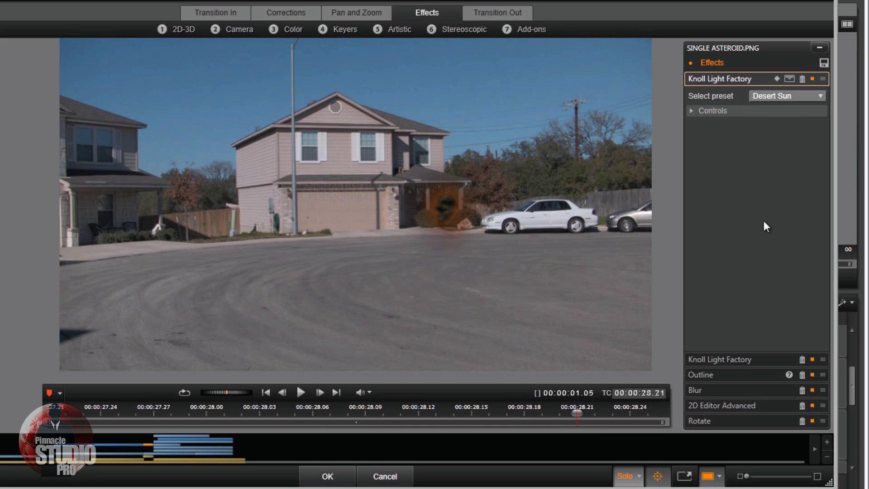
{"action": "left_click_drag", "start_coordinate": [577, 413], "coordinate": [506, 412]}
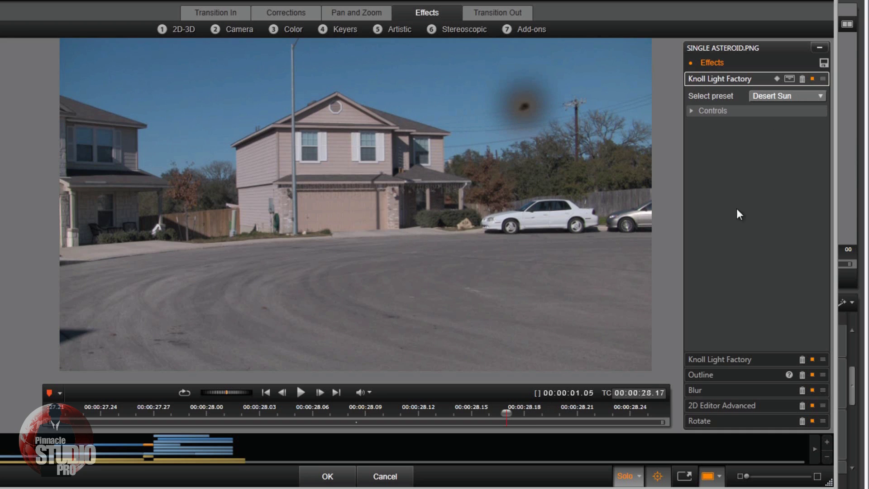
{"action": "left_click", "coordinate": [732, 76]}
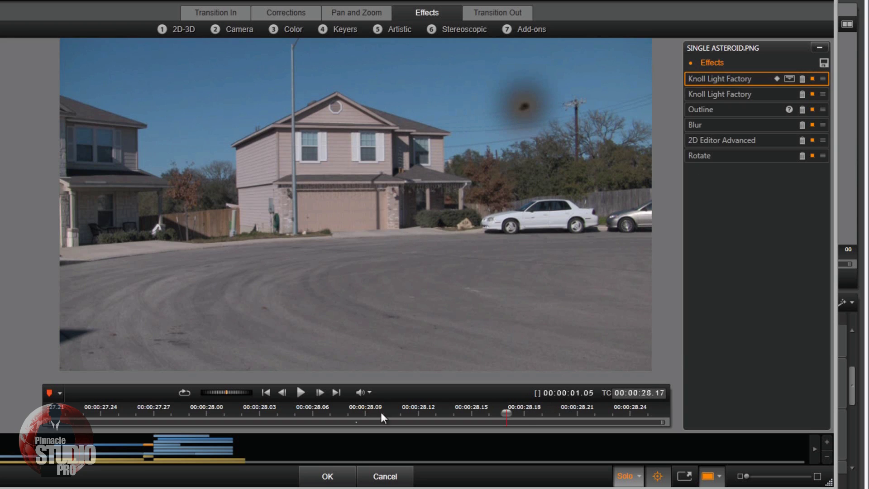
{"action": "left_click", "coordinate": [382, 479]}
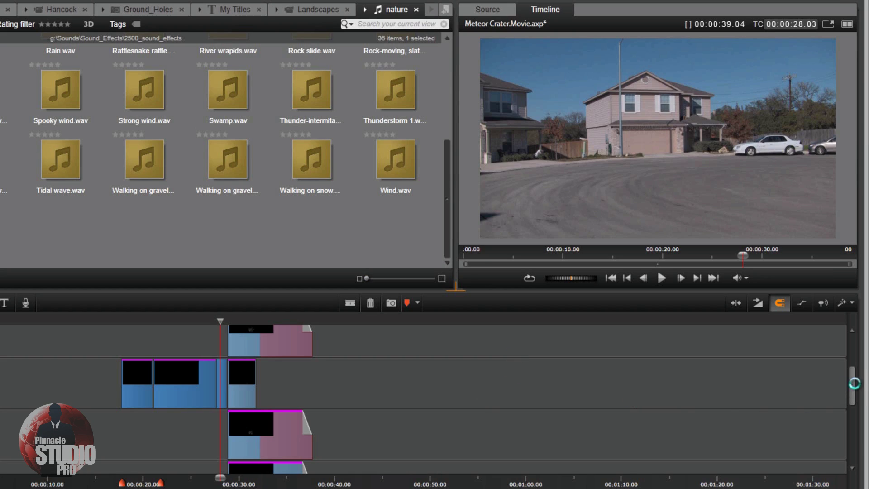
Step: Examine the stacked impact clips above the street scene, identifying the hole, bouncing debris, dirt charge and dust wave tracks
{"action": "left_click_drag", "start_coordinate": [849, 386], "coordinate": [852, 351]}
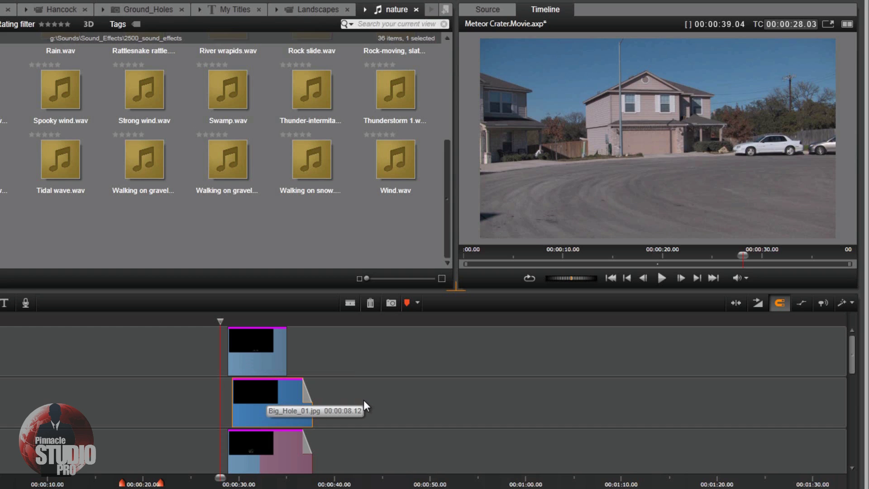
{"action": "scroll", "coordinate": [365, 401], "scroll_direction": "down", "scroll_amount": 1}
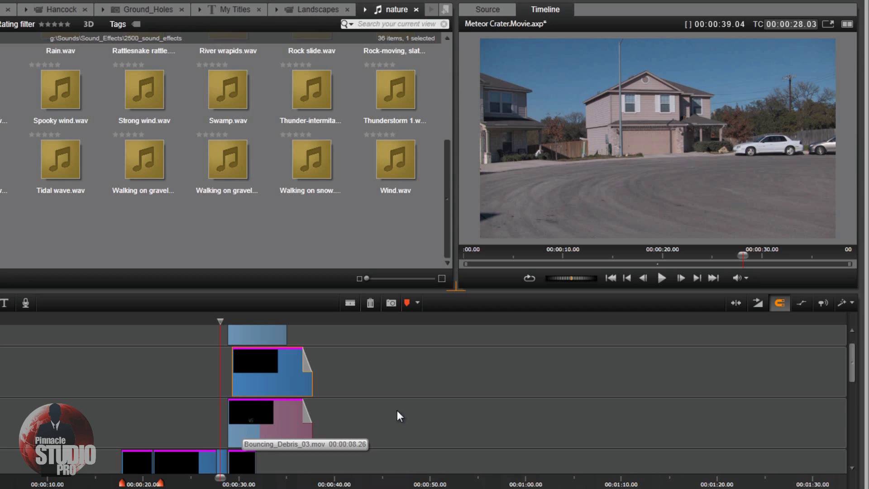
{"action": "scroll", "coordinate": [399, 409], "scroll_direction": "down", "scroll_amount": 1}
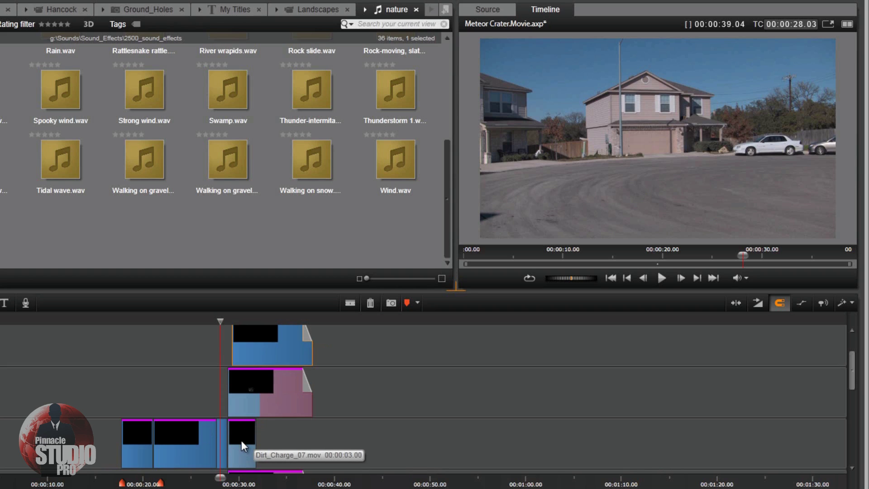
{"action": "scroll", "coordinate": [243, 445], "scroll_direction": "down", "scroll_amount": 1}
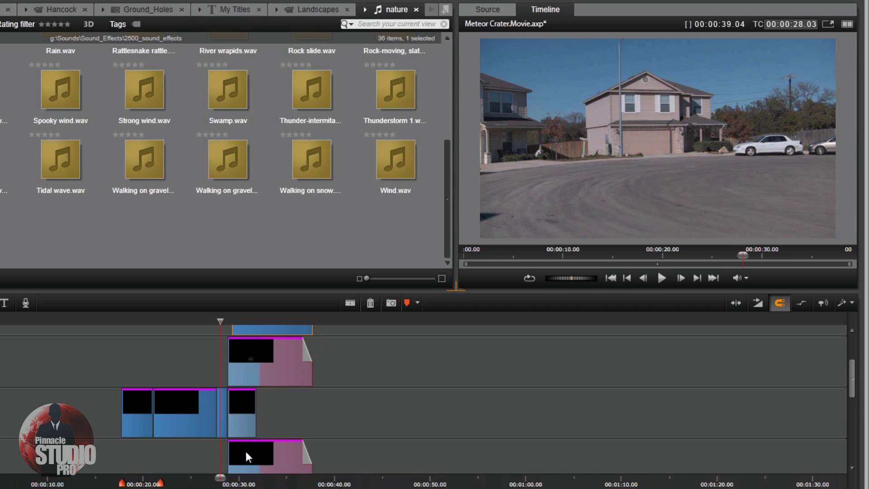
{"action": "scroll", "coordinate": [243, 452], "scroll_direction": "down", "scroll_amount": 1}
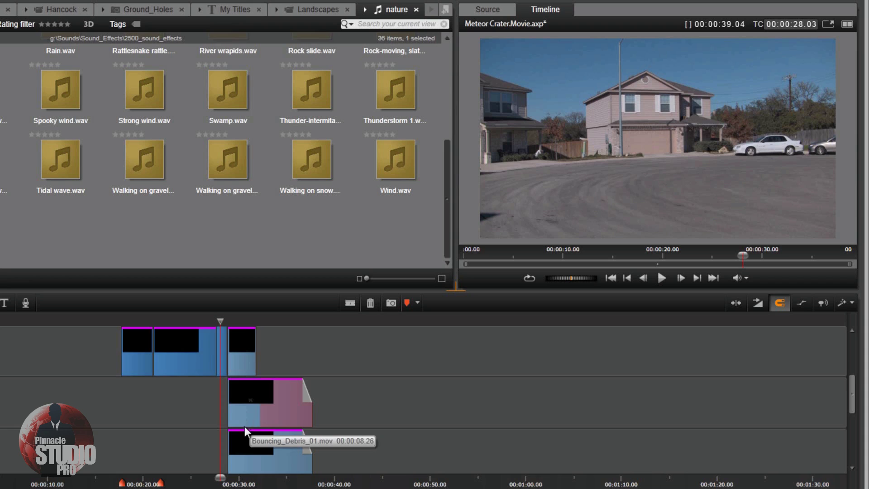
{"action": "scroll", "coordinate": [245, 425], "scroll_direction": "down", "scroll_amount": 1}
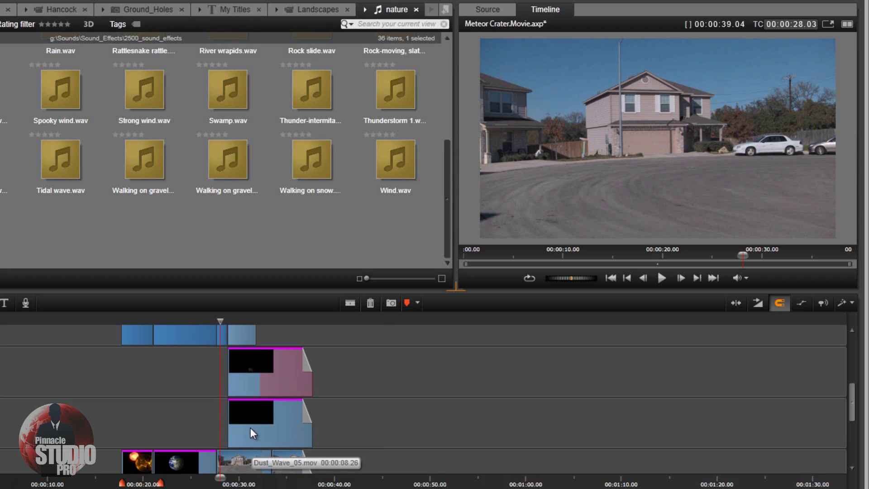
{"action": "scroll", "coordinate": [261, 406], "scroll_direction": "up", "scroll_amount": 1}
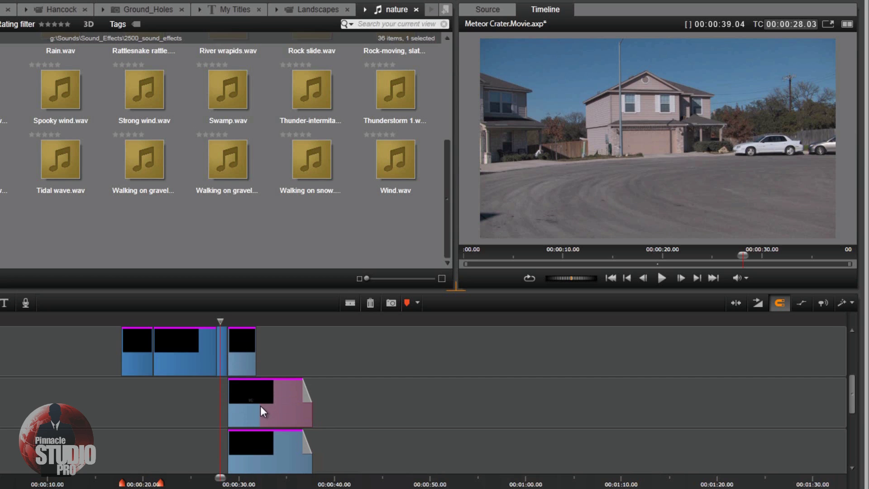
{"action": "scroll", "coordinate": [260, 406], "scroll_direction": "up", "scroll_amount": 5}
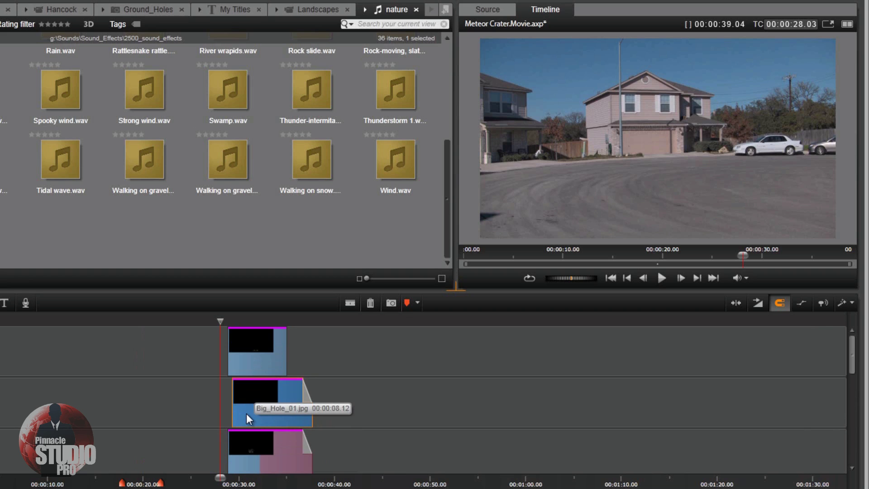
Step: Open the effects of the topmost Dust_Wave_07.mov clip, review its Image Correction CPU settings, and show the available keyer effects
{"action": "left_click", "coordinate": [249, 362]}
{"action": "right_click", "coordinate": [249, 362]}
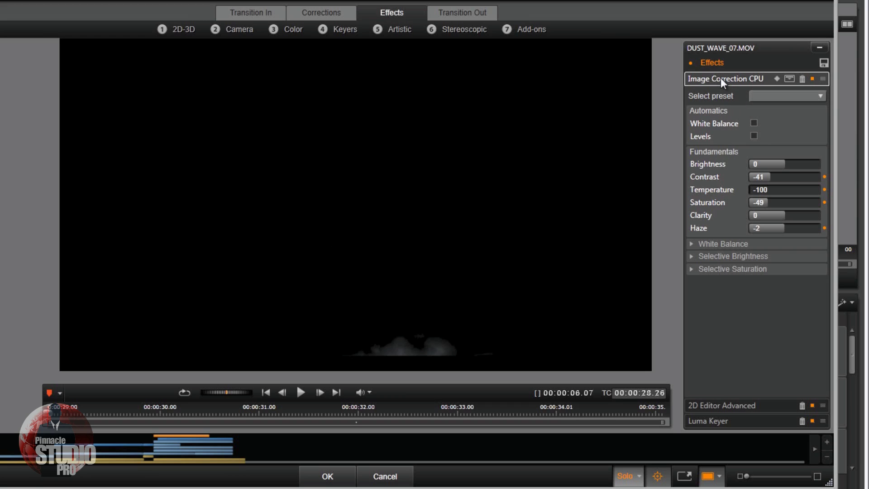
{"action": "left_click", "coordinate": [721, 78]}
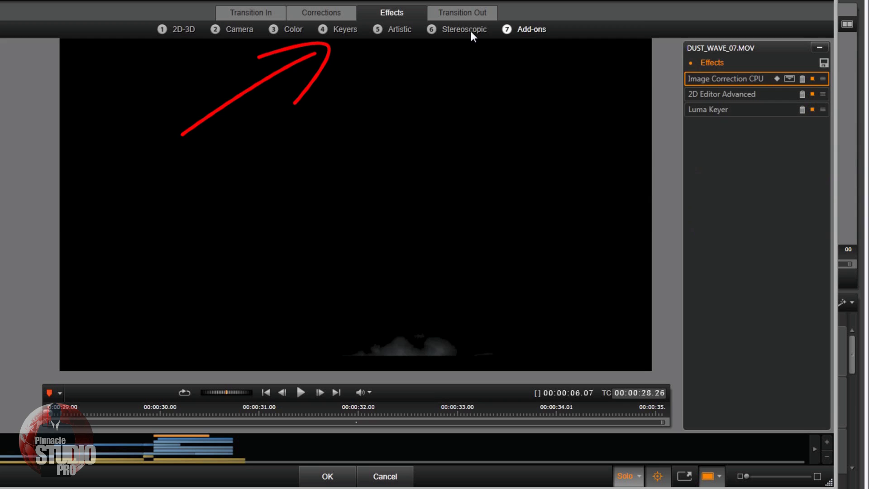
{"action": "left_click", "coordinate": [348, 30]}
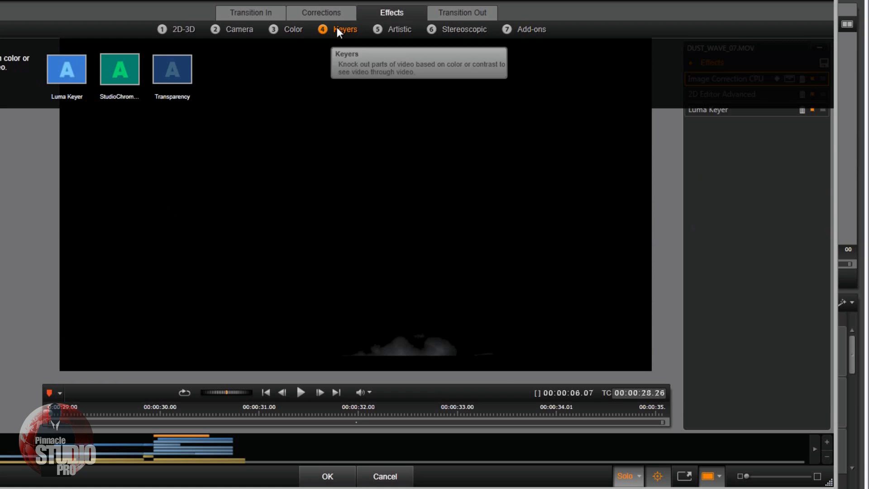
Step: Review the Luma Keyer settings of the Dust_Wave_07.mov clip
{"action": "left_click", "coordinate": [337, 28]}
{"action": "left_click", "coordinate": [708, 110]}
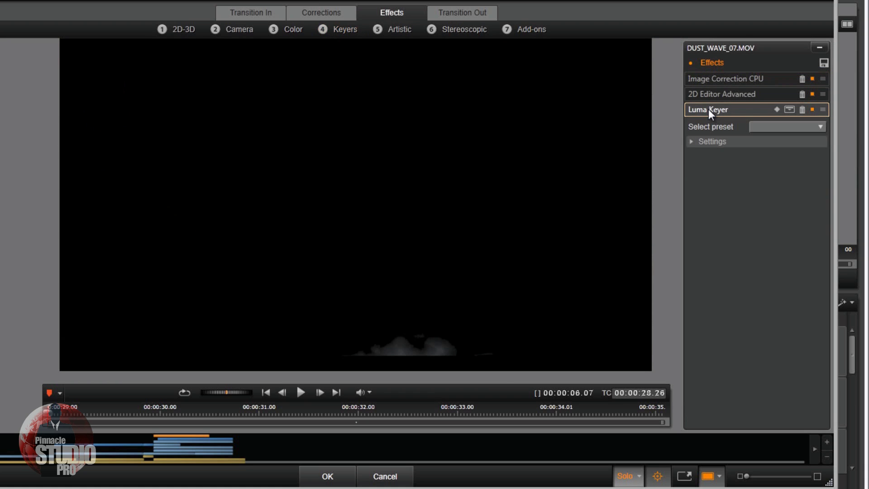
{"action": "left_click", "coordinate": [691, 141]}
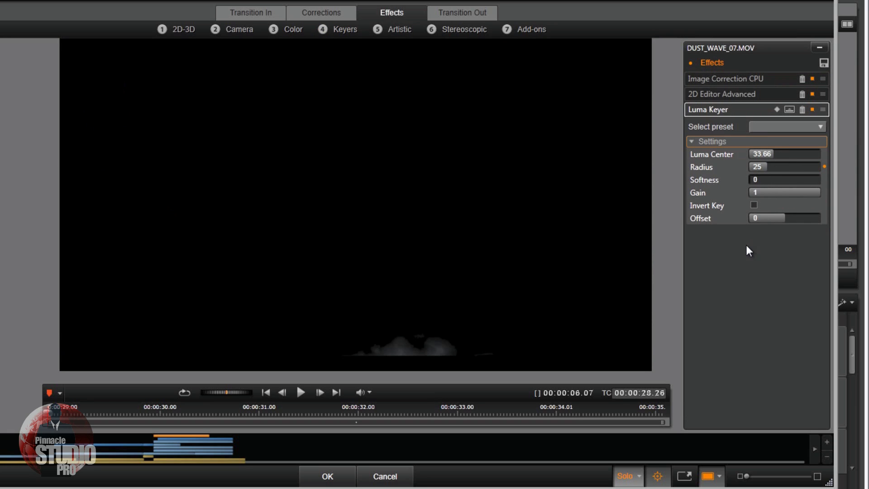
{"action": "left_click", "coordinate": [710, 111]}
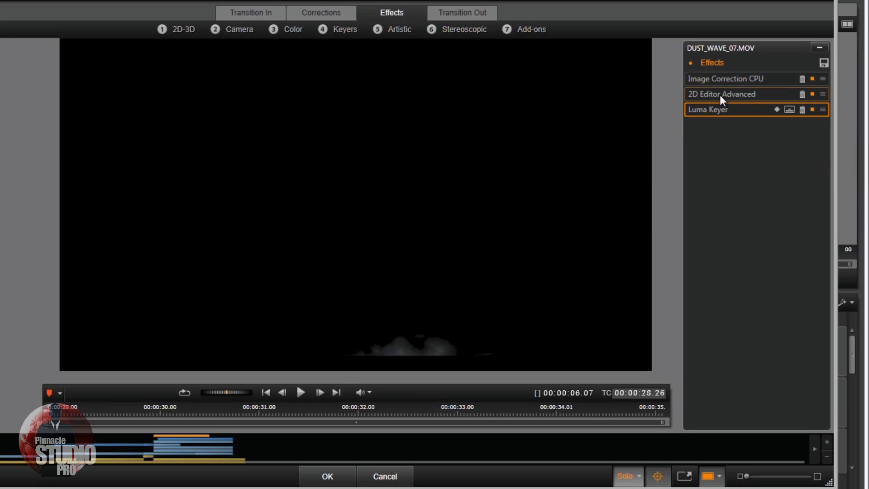
Step: Show the Position, Size and Transparency settings of the dust wave's 2D Editor Advanced effect
{"action": "left_click", "coordinate": [720, 94]}
{"action": "left_click", "coordinate": [690, 126]}
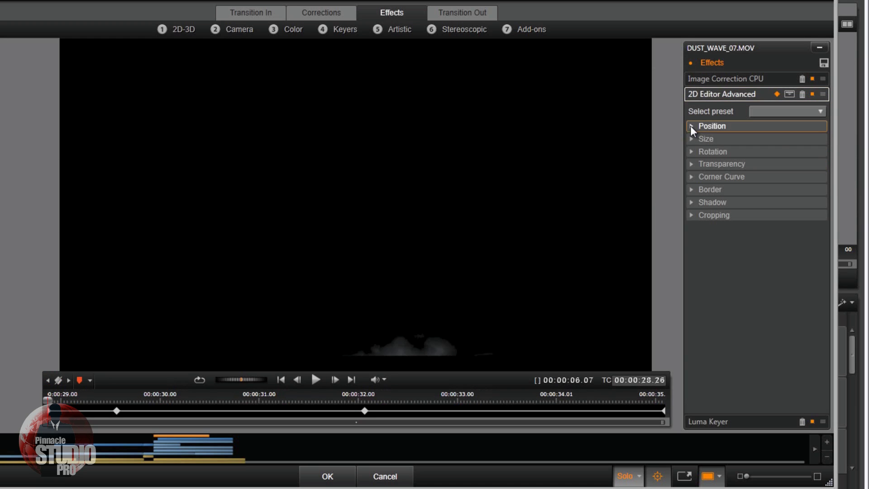
{"action": "left_click", "coordinate": [693, 164]}
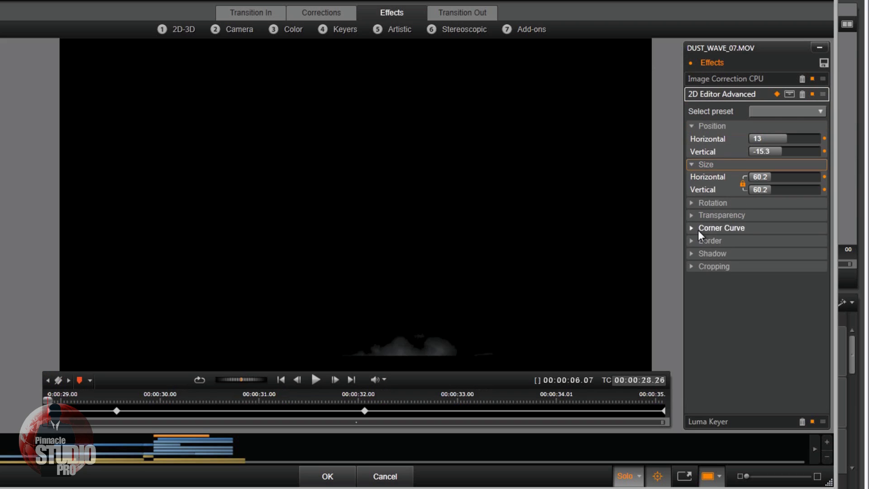
{"action": "left_click", "coordinate": [693, 215]}
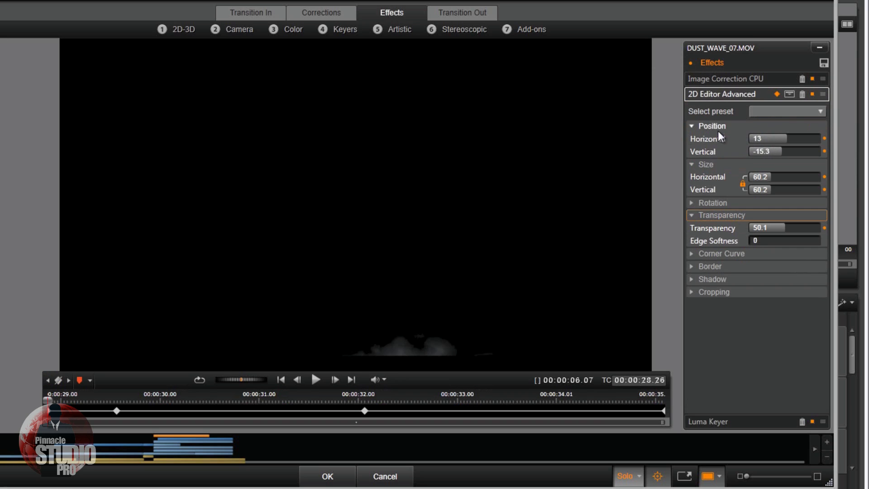
Step: Preview the dust wave with the tracks below, and go through its 2D Editor Advanced keyframes from start to end, comparing size and transparency
{"action": "left_click", "coordinate": [639, 475]}
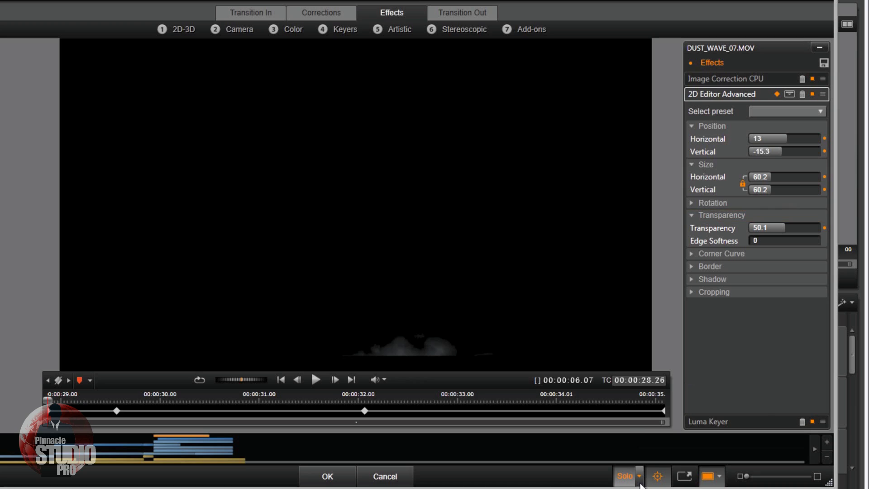
{"action": "left_click", "coordinate": [675, 444]}
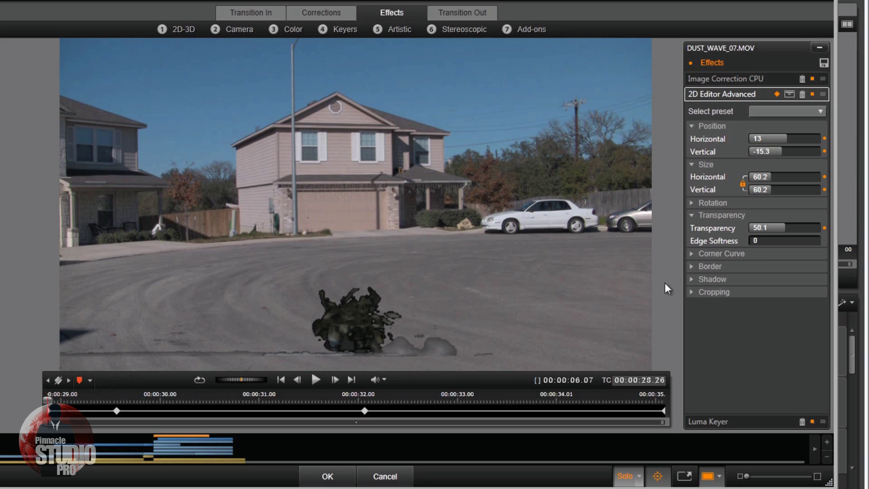
{"action": "left_click_drag", "start_coordinate": [48, 399], "coordinate": [88, 403]}
{"action": "left_click", "coordinate": [117, 411]}
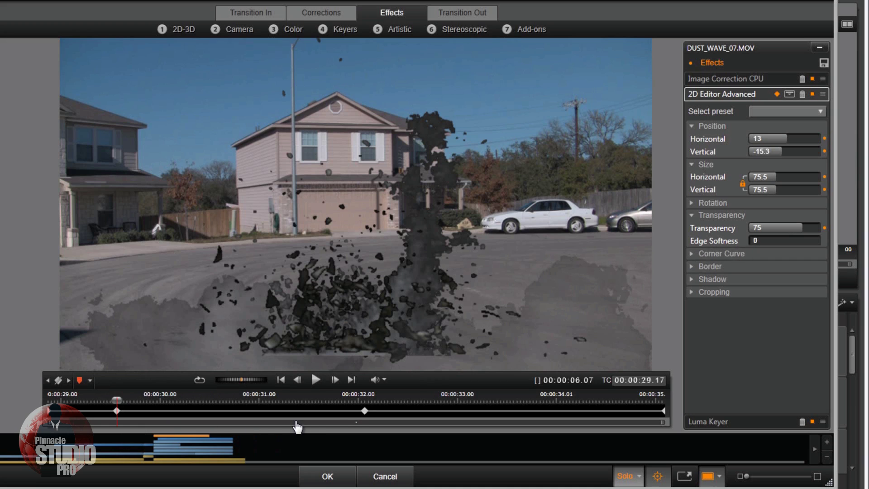
{"action": "left_click", "coordinate": [364, 410]}
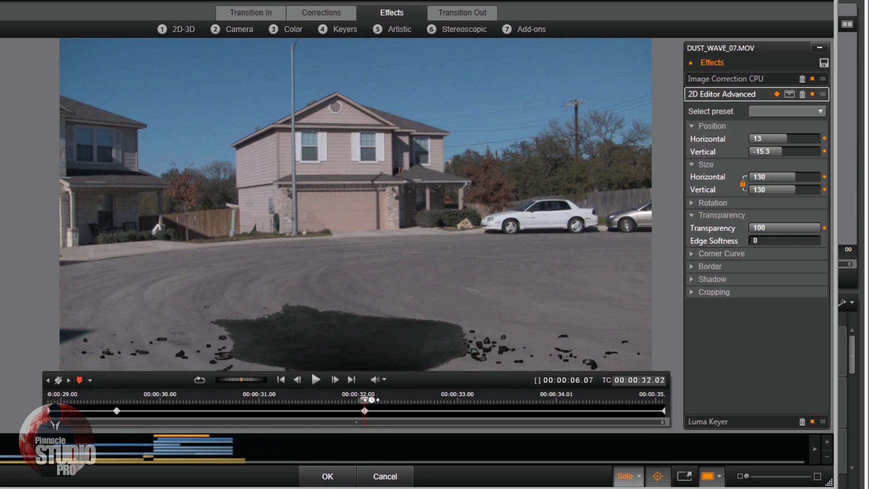
{"action": "left_click_drag", "start_coordinate": [365, 400], "coordinate": [48, 413]}
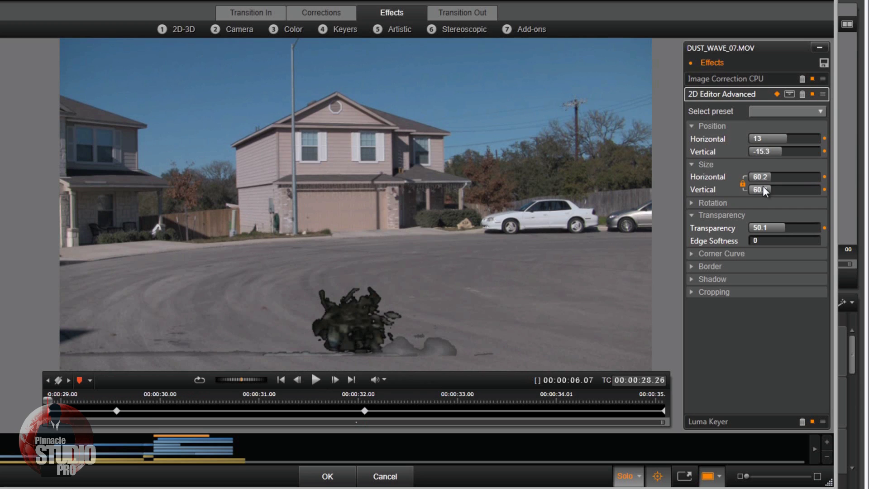
{"action": "left_click", "coordinate": [117, 411]}
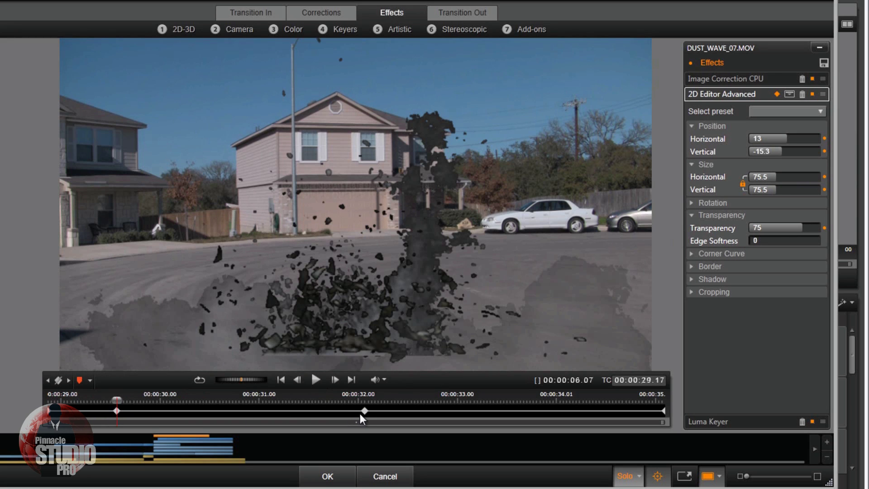
{"action": "left_click", "coordinate": [364, 410]}
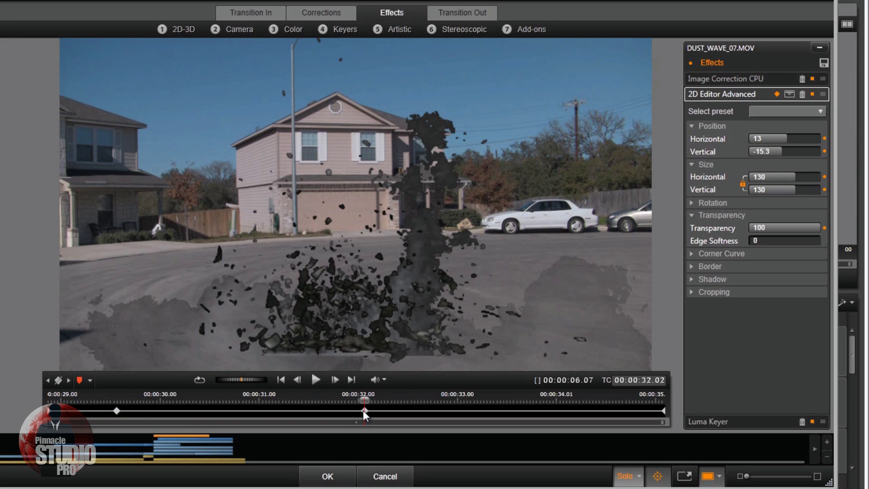
{"action": "left_click_drag", "start_coordinate": [366, 400], "coordinate": [48, 400]}
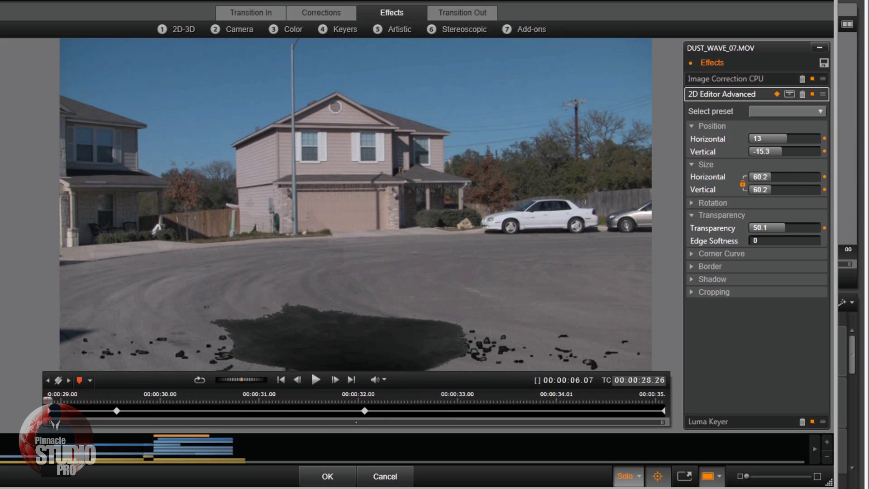
{"action": "left_click_drag", "start_coordinate": [49, 411], "coordinate": [664, 417]}
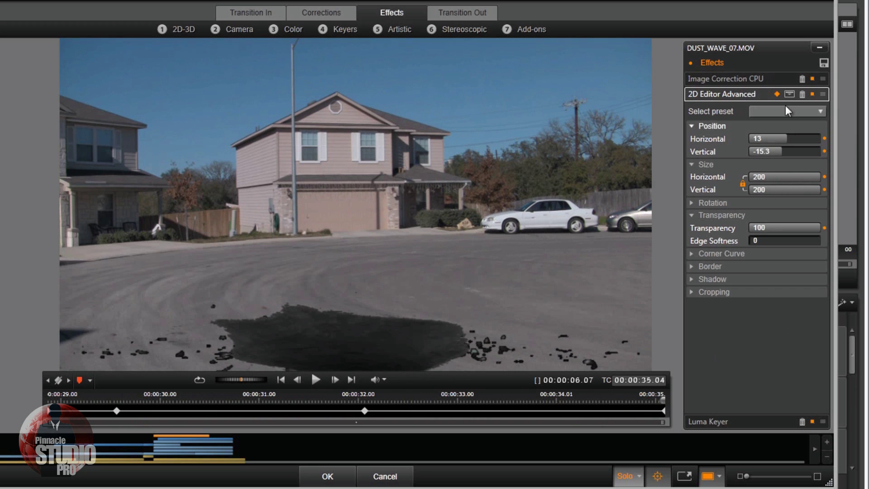
Step: Review the dust wave's Image Correction CPU settings again, and leave the effects editor without saving changes
{"action": "left_click", "coordinate": [729, 96]}
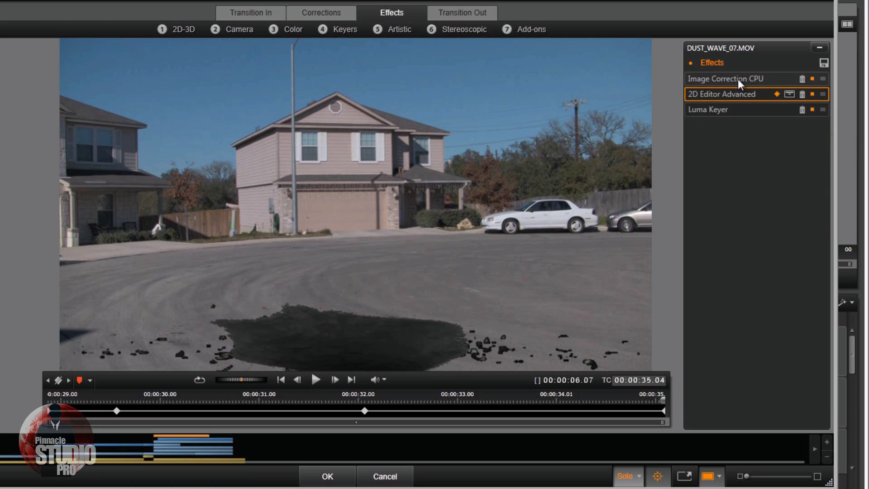
{"action": "left_click", "coordinate": [738, 79]}
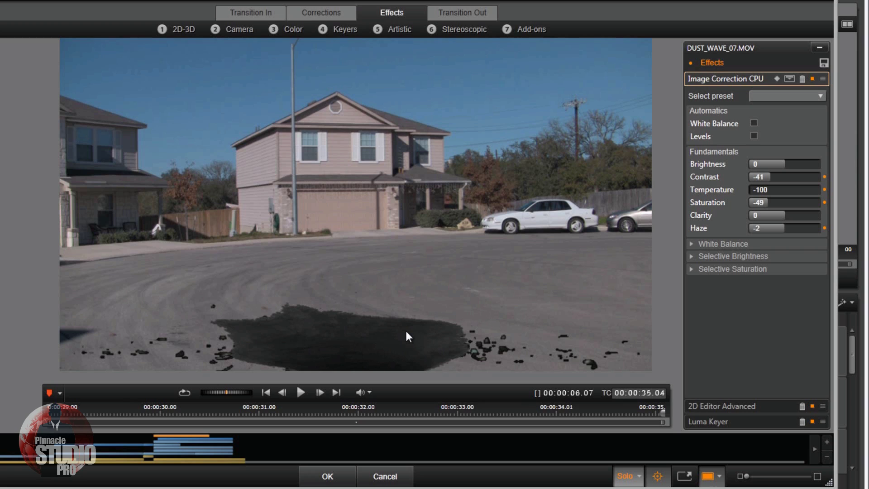
{"action": "left_click", "coordinate": [716, 76]}
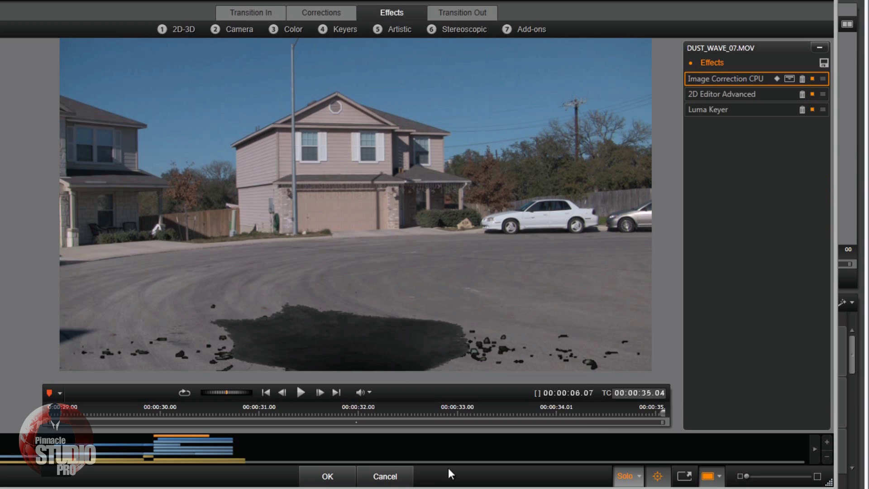
{"action": "left_click", "coordinate": [384, 477]}
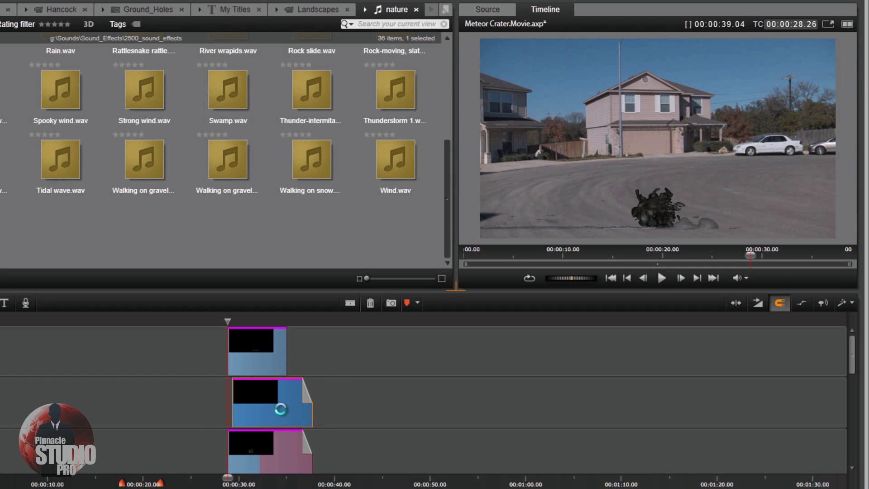
Step: Open the effects of the Big_Hole_01.jpg clip, and set its preview to show the media and tracks below
{"action": "double_click", "coordinate": [266, 410]}
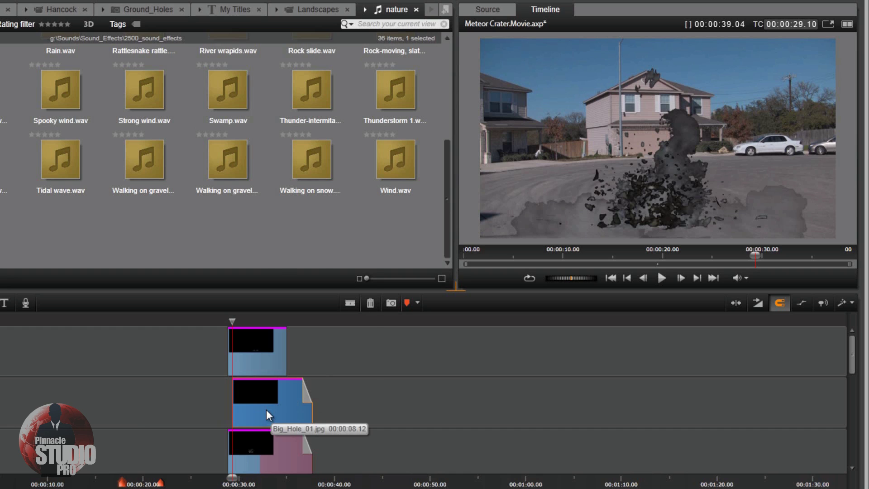
{"action": "right_click", "coordinate": [267, 409]}
{"action": "left_click", "coordinate": [321, 223]}
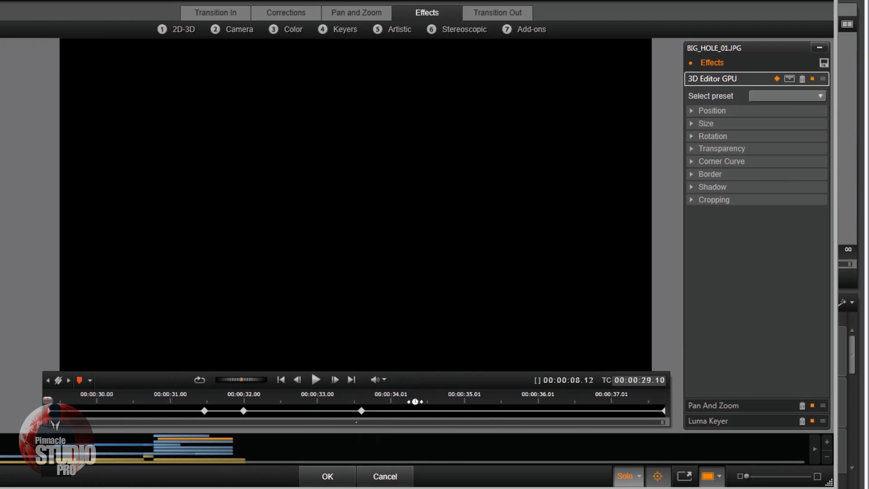
{"action": "left_click", "coordinate": [639, 476]}
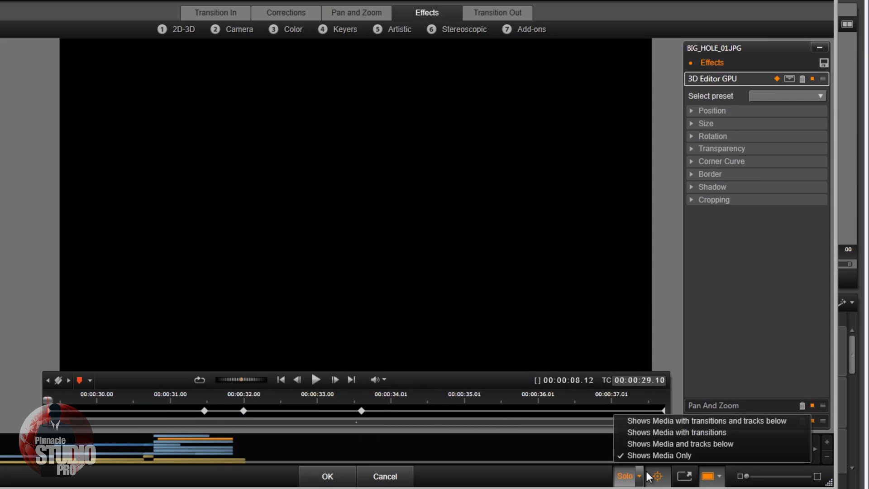
{"action": "left_click", "coordinate": [672, 446]}
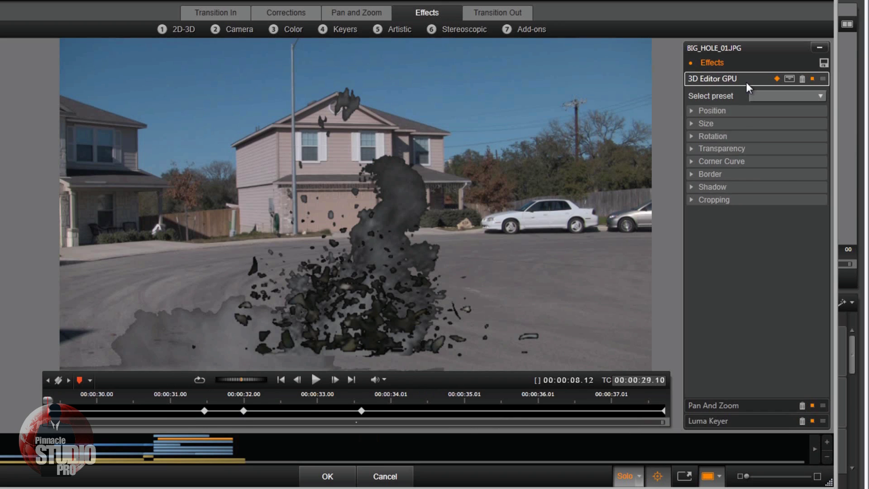
Step: Review the Luma Keyer settings of the hole clip at 00:00:34.24, where the dust has cleared
{"action": "left_click", "coordinate": [746, 82]}
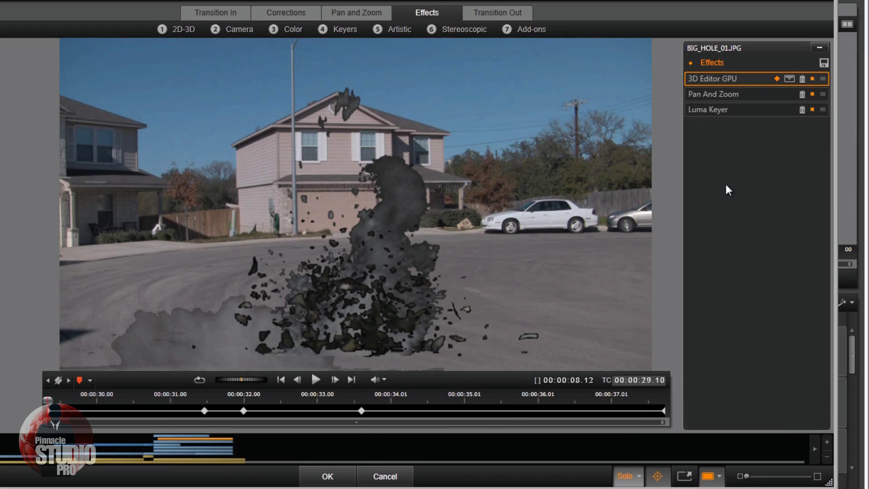
{"action": "left_click", "coordinate": [723, 111]}
{"action": "left_click_drag", "start_coordinate": [55, 412], "coordinate": [448, 420]}
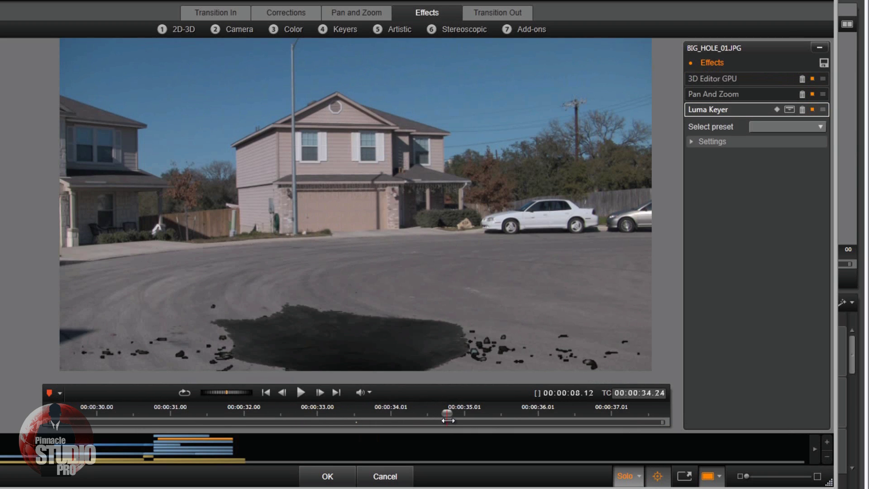
{"action": "left_click", "coordinate": [691, 141]}
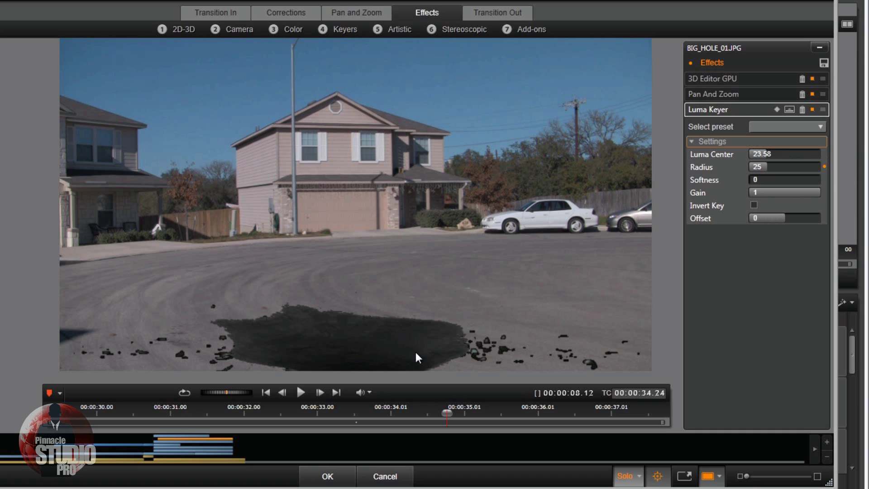
{"action": "left_click", "coordinate": [707, 109]}
Step: Locate Pan And Zoom among the camera effects, and review its zoom and position settings on the hole clip
{"action": "left_click", "coordinate": [730, 96]}
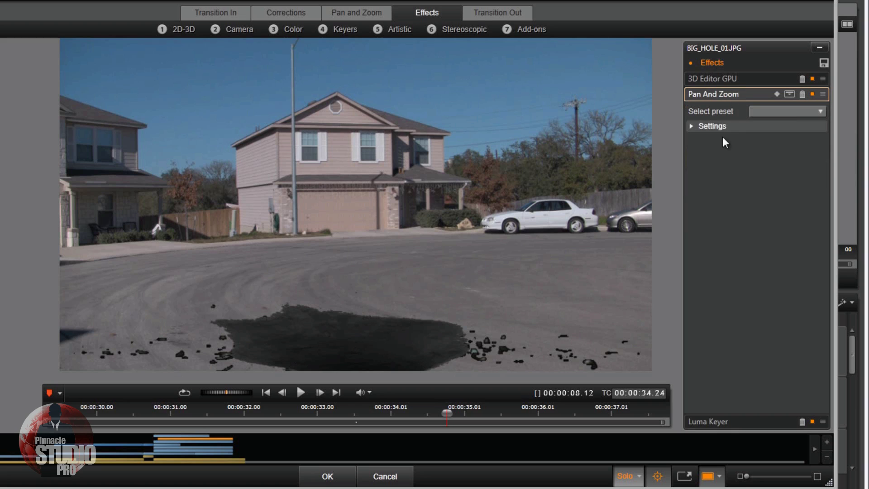
{"action": "left_click", "coordinate": [717, 94]}
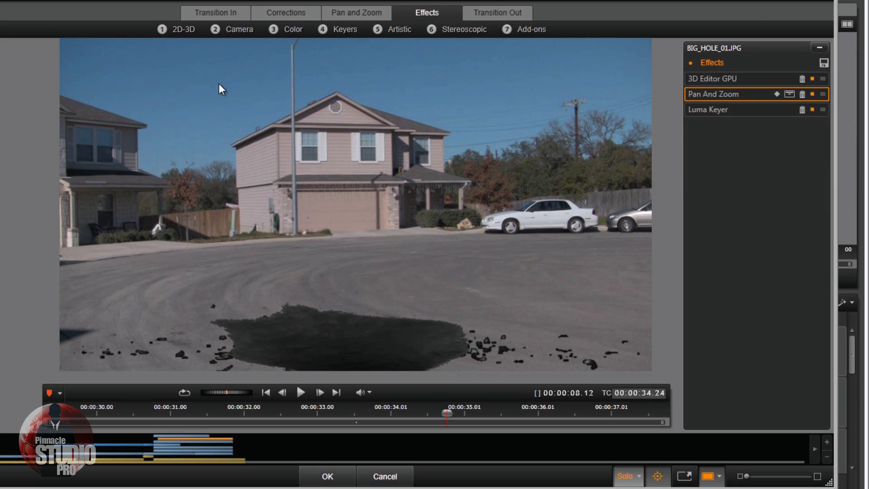
{"action": "left_click", "coordinate": [243, 29]}
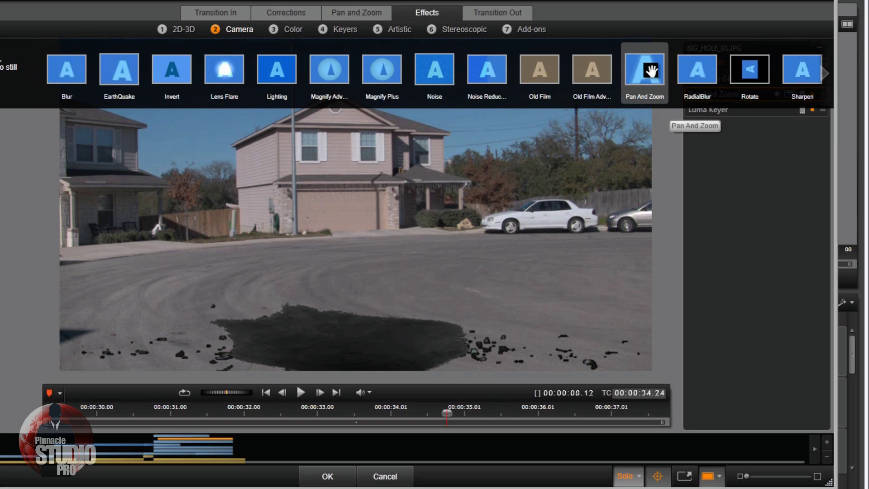
{"action": "left_click", "coordinate": [239, 29]}
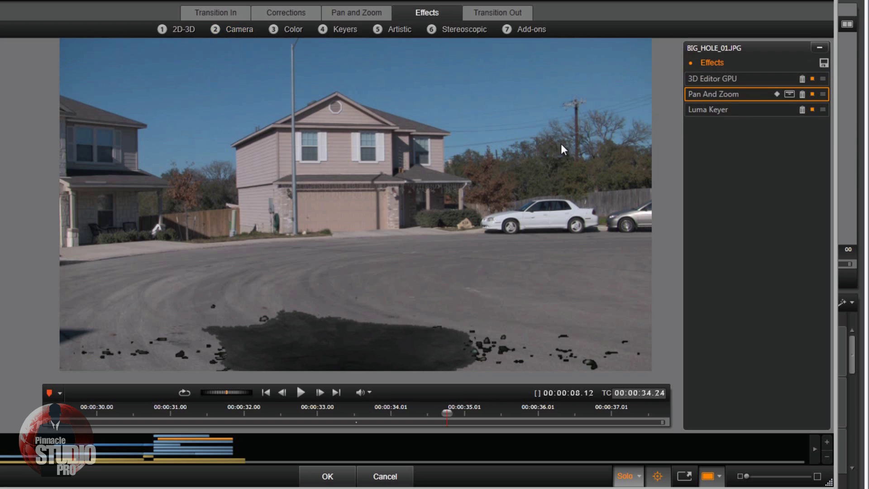
{"action": "left_click", "coordinate": [742, 93]}
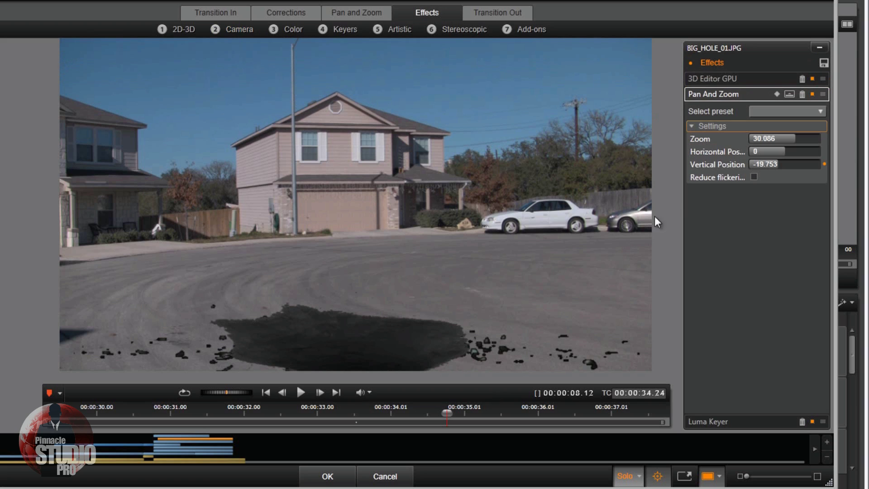
{"action": "left_click", "coordinate": [708, 94]}
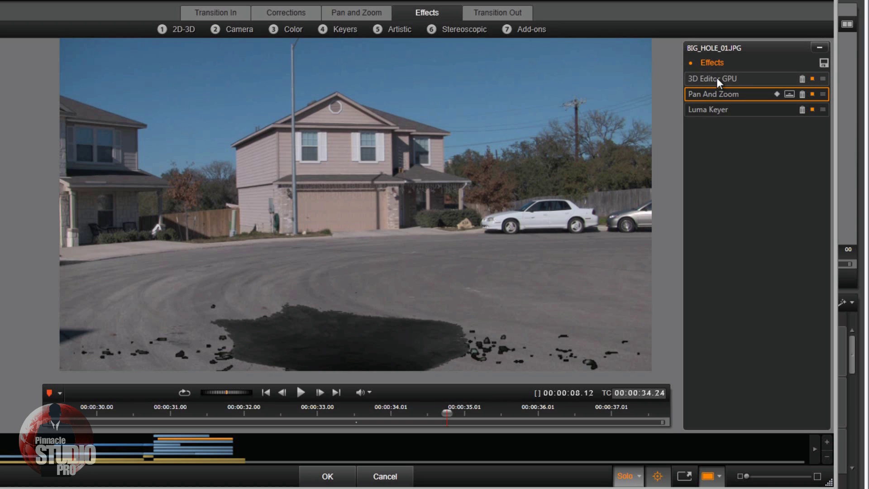
Step: Check the add-on effects list, and show the available 2D-3D effects to locate 3D Editor GPU
{"action": "left_click", "coordinate": [526, 26]}
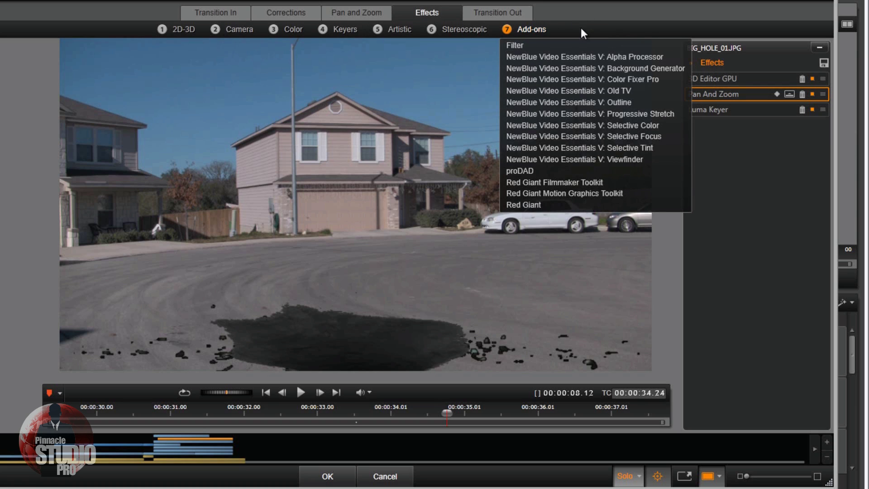
{"action": "left_click", "coordinate": [523, 29]}
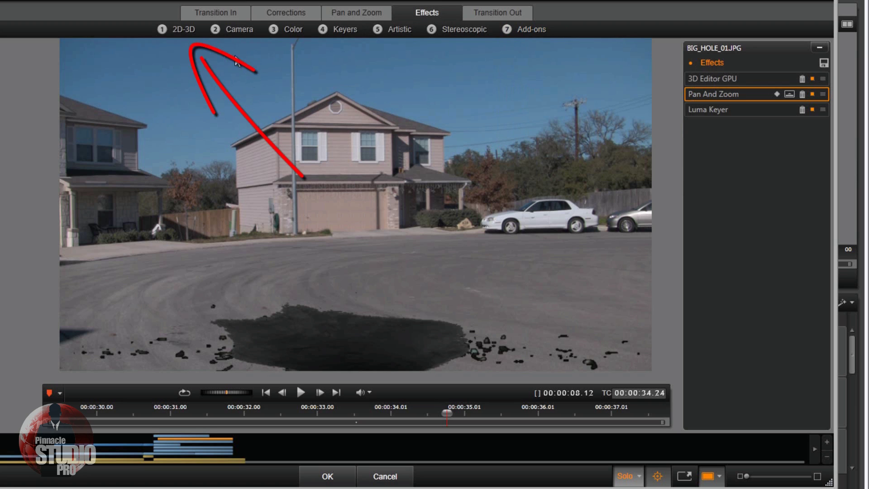
{"action": "left_click", "coordinate": [185, 29]}
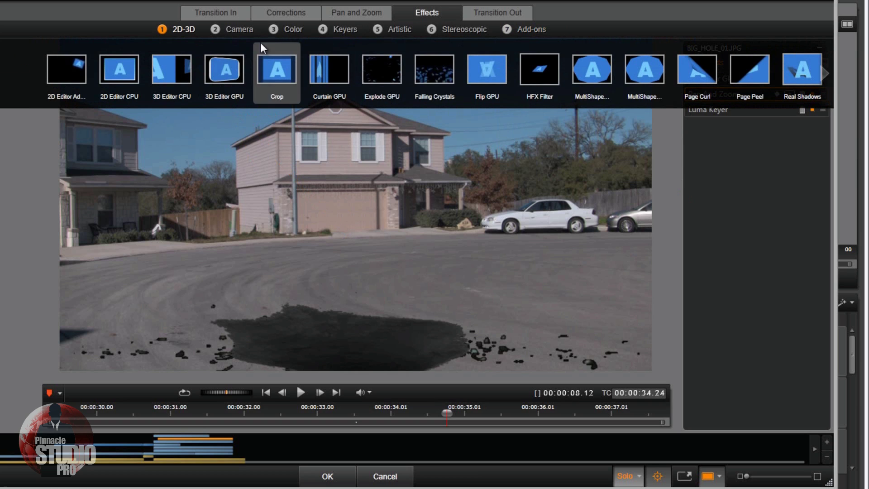
Step: Review the position, size and rotation settings of the 3D Editor GPU effect on the hole clip
{"action": "left_click", "coordinate": [191, 29]}
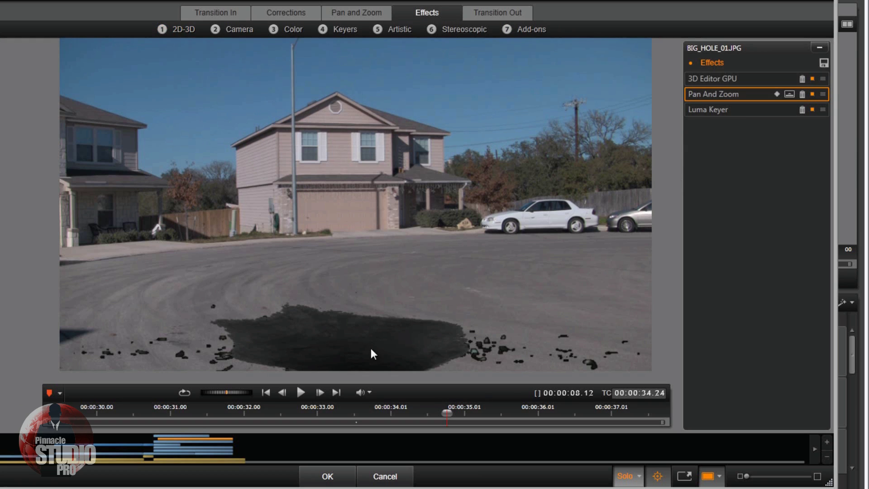
{"action": "left_click", "coordinate": [744, 77]}
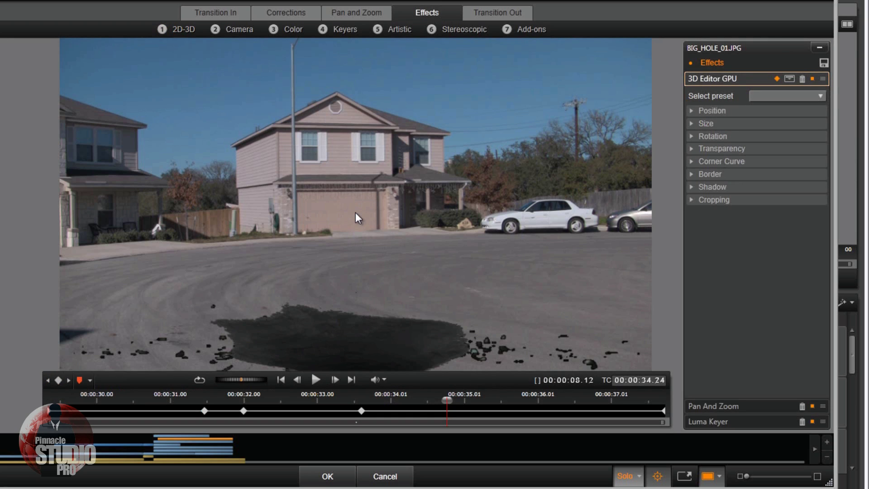
{"action": "left_click", "coordinate": [691, 113]}
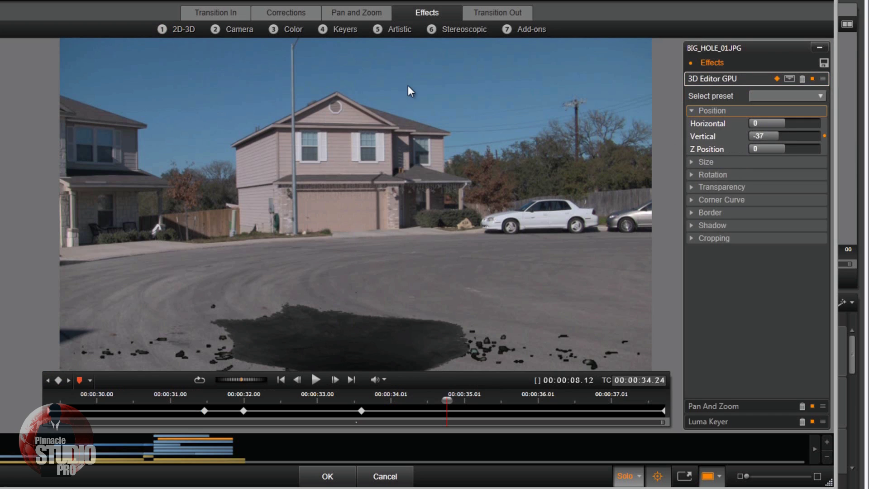
{"action": "left_click", "coordinate": [688, 160]}
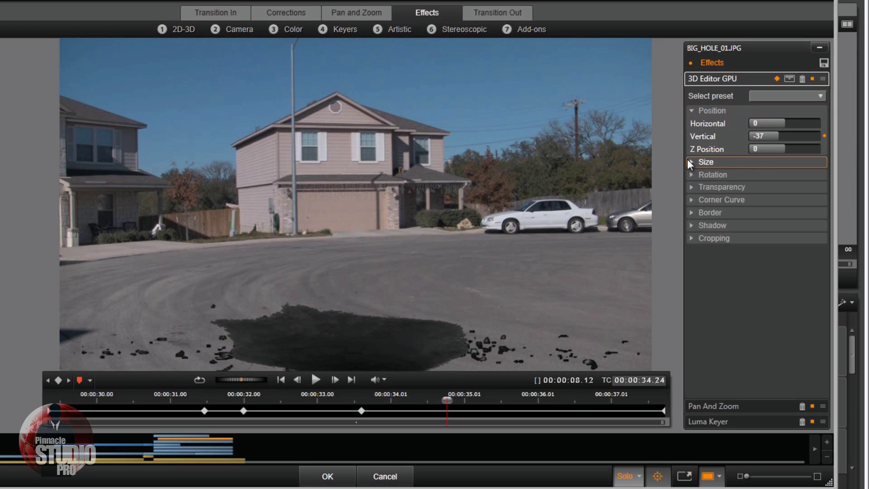
{"action": "left_click", "coordinate": [688, 161]}
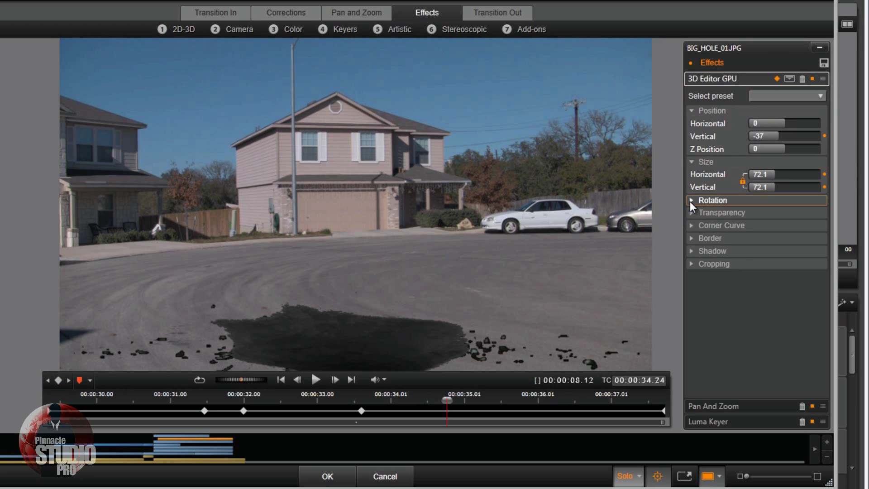
{"action": "left_click", "coordinate": [690, 201]}
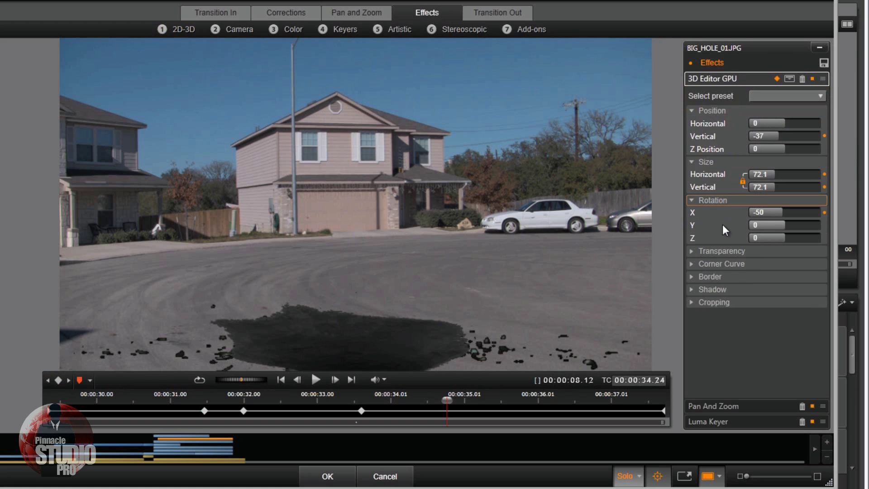
Step: Try tilting the hole to an X rotation of -174.3, then restore -50 and discard the effect edits
{"action": "left_click", "coordinate": [779, 212]}
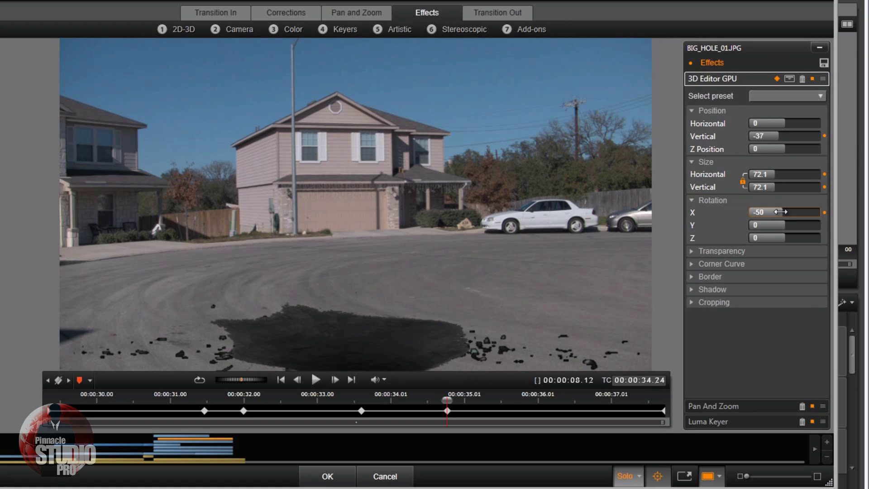
{"action": "mouse_move", "coordinate": [779, 212]}
{"action": "left_mouse_down"}
{"action": "mouse_move", "coordinate": [794, 218]}
{"action": "mouse_move", "coordinate": [769, 206]}
{"action": "left_mouse_up"}
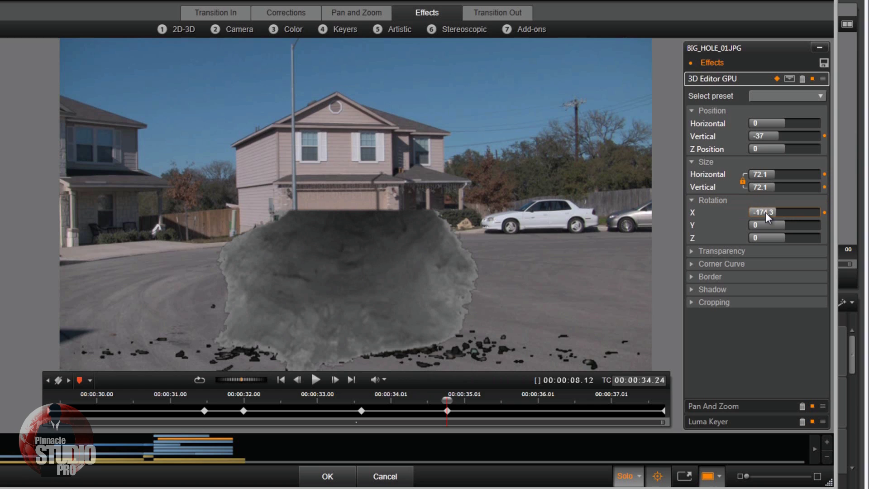
{"action": "left_click", "coordinate": [765, 212]}
{"action": "key", "text": "BackSpace"}
{"action": "type", "text": "-50"}
{"action": "key", "text": "Return"}
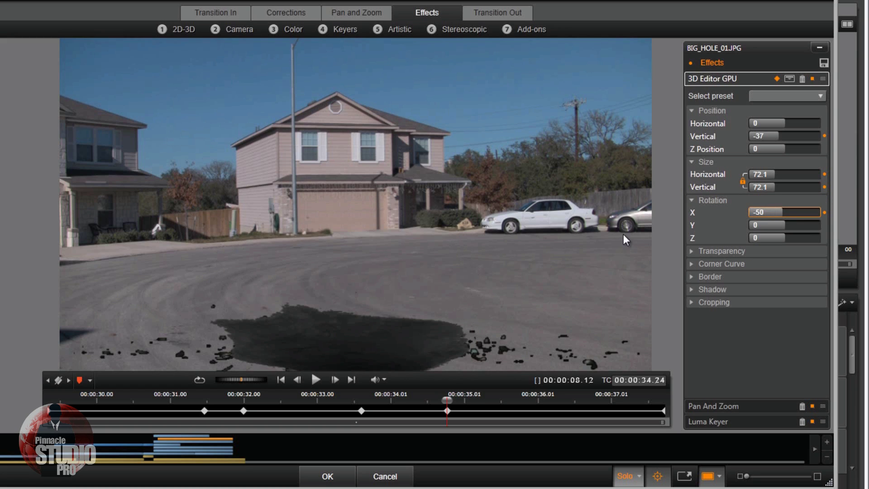
{"action": "left_click", "coordinate": [726, 80]}
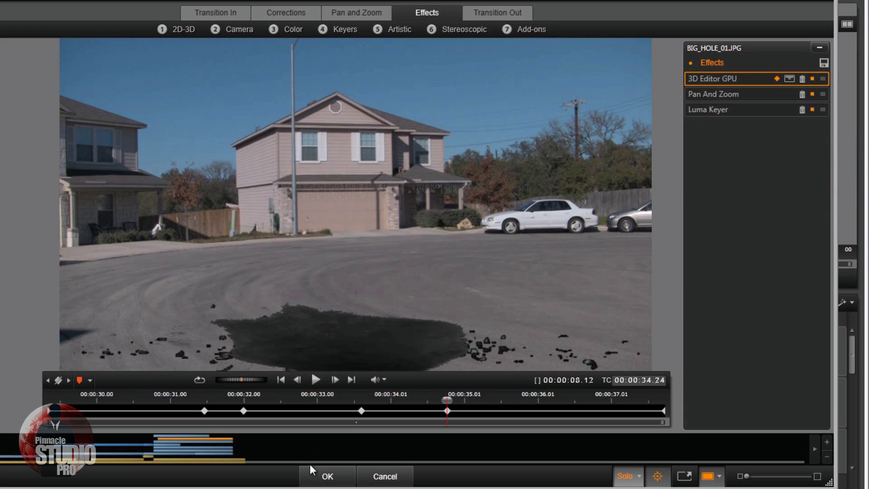
{"action": "left_click", "coordinate": [399, 477]}
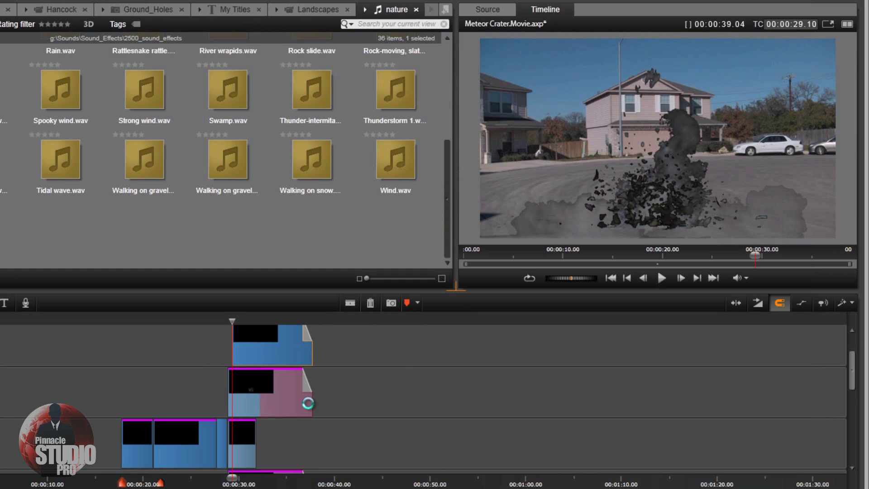
Step: Open the effects of the Bouncing_Debris_03.mov clip, and review its Luma Keyer settings
{"action": "left_click", "coordinate": [246, 372]}
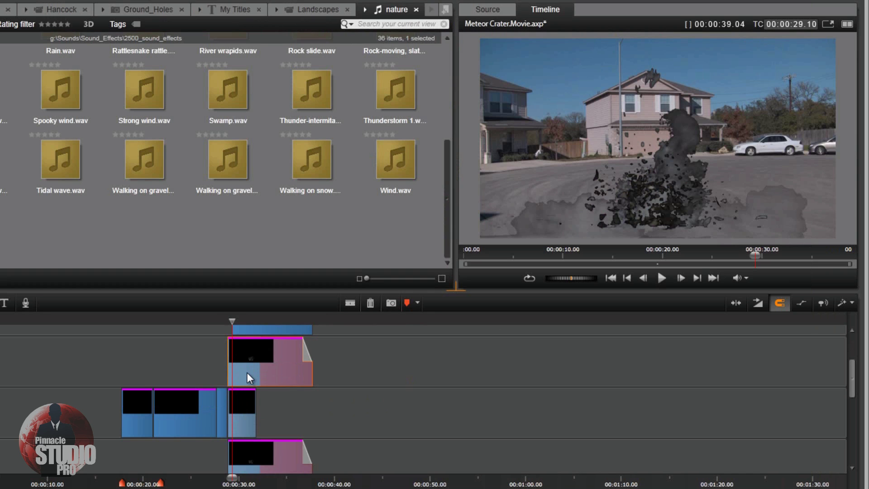
{"action": "right_click", "coordinate": [246, 372]}
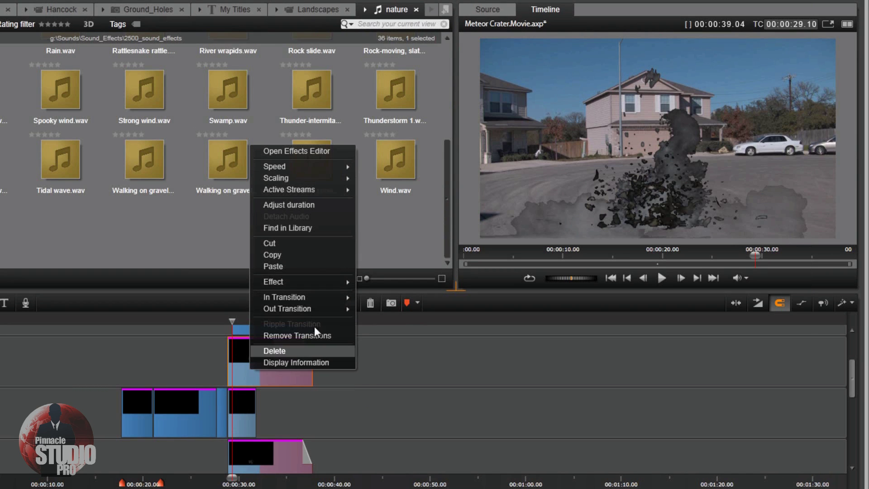
{"action": "left_click", "coordinate": [312, 150]}
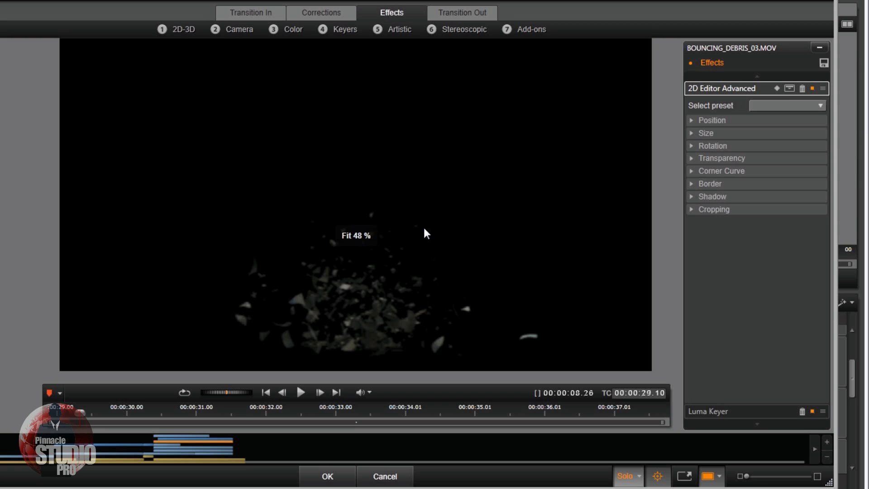
{"action": "left_click", "coordinate": [725, 91]}
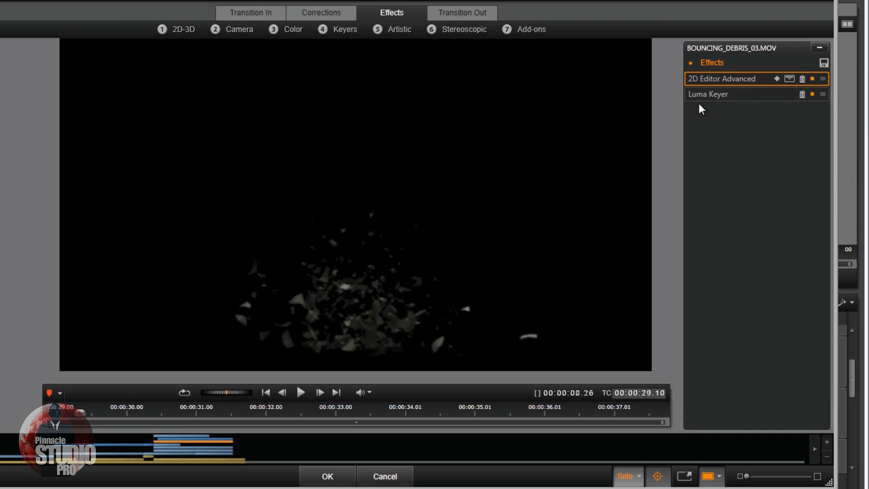
{"action": "left_click", "coordinate": [709, 95]}
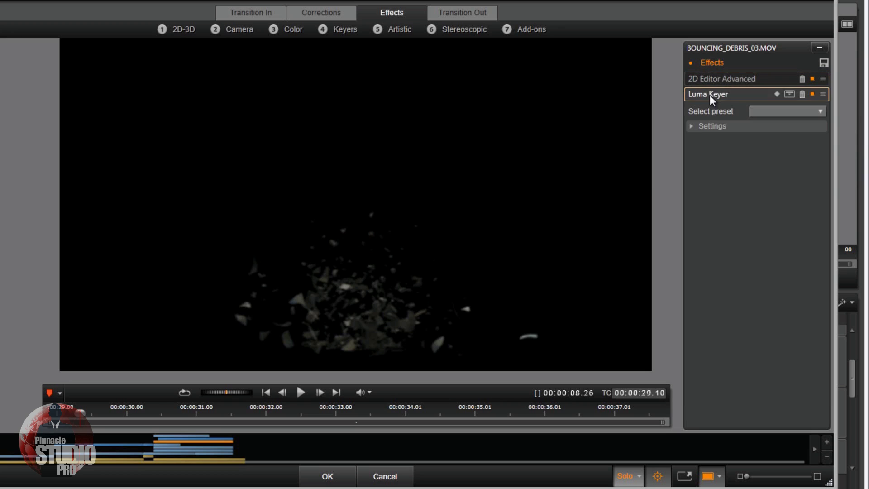
{"action": "left_click", "coordinate": [695, 125]}
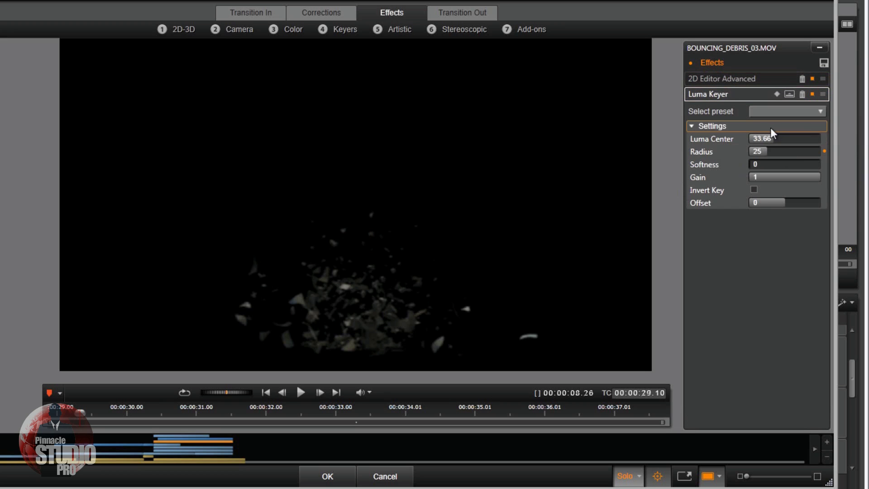
{"action": "left_click", "coordinate": [696, 124]}
Step: Review the position and size in the debris clip's 2D Editor Advanced effect, and leave its effects without saving changes
{"action": "left_click", "coordinate": [720, 79]}
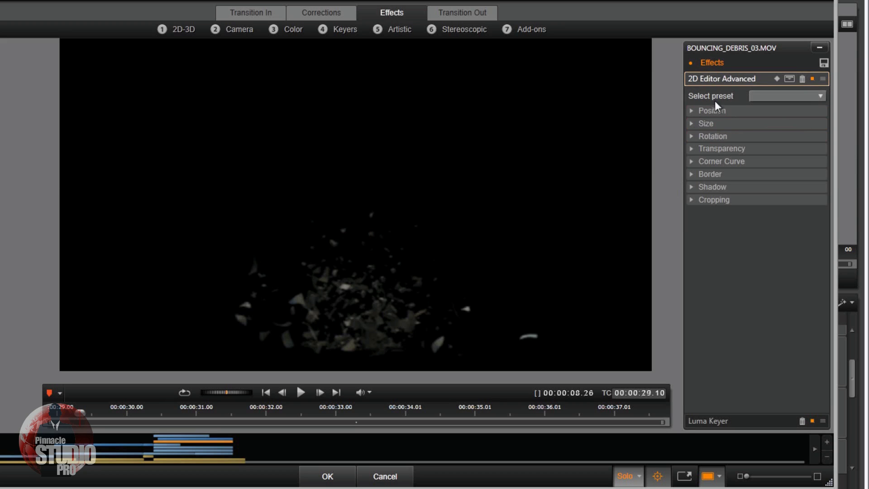
{"action": "left_click", "coordinate": [691, 112]}
{"action": "left_click", "coordinate": [691, 150]}
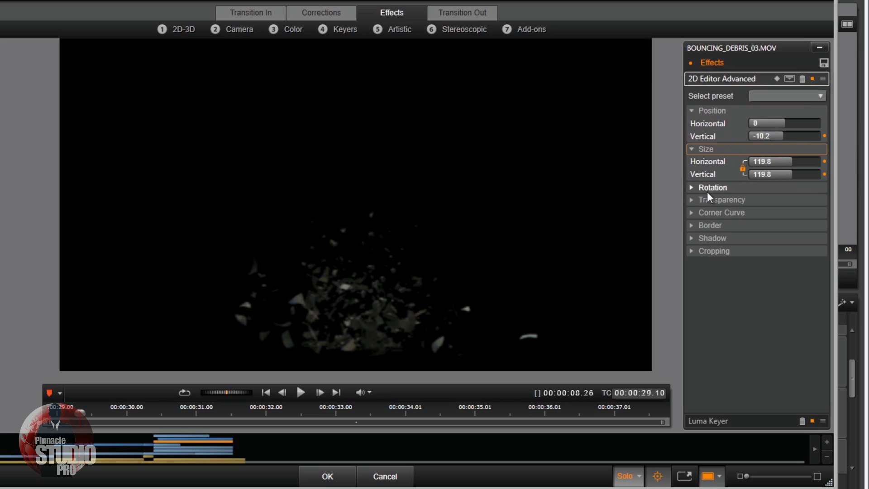
{"action": "left_click", "coordinate": [735, 79]}
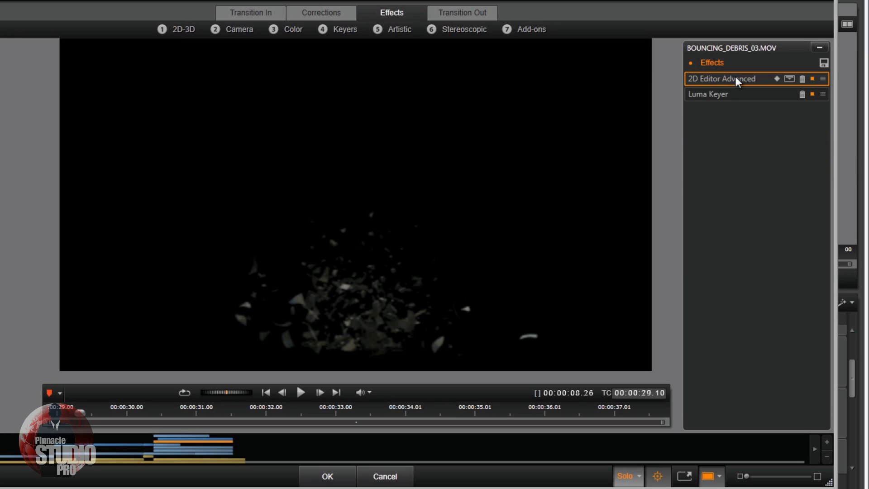
{"action": "left_click", "coordinate": [384, 477]}
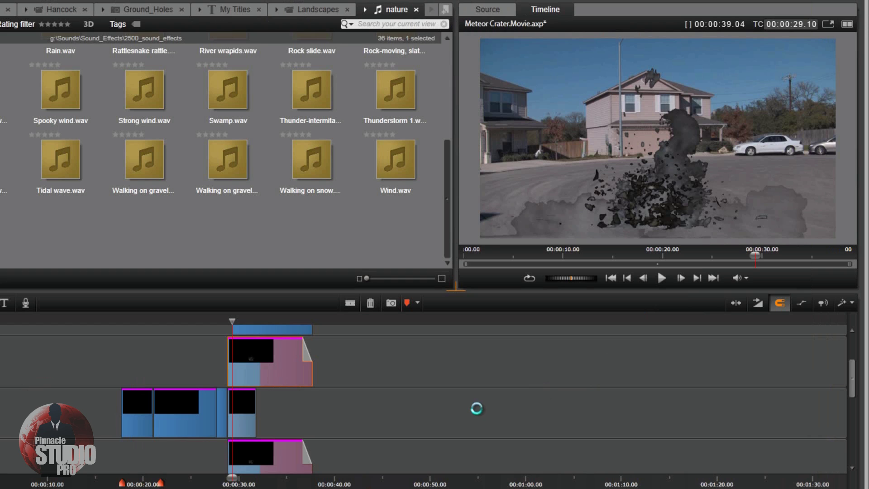
Step: Open the effects of the Dirt_Charge_07.mov clip on the timeline, and review its Luma Keyer settings
{"action": "scroll", "coordinate": [243, 416], "scroll_direction": "down", "scroll_amount": 1}
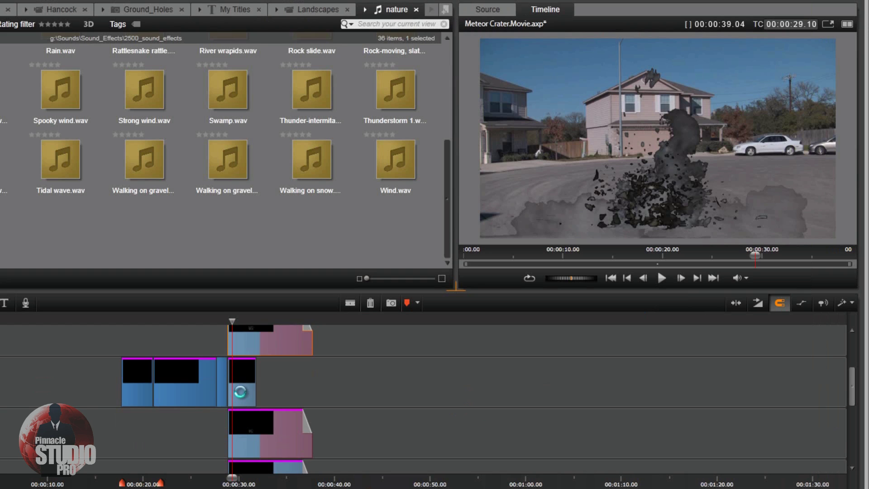
{"action": "scroll", "coordinate": [379, 381], "scroll_direction": "down", "scroll_amount": 3}
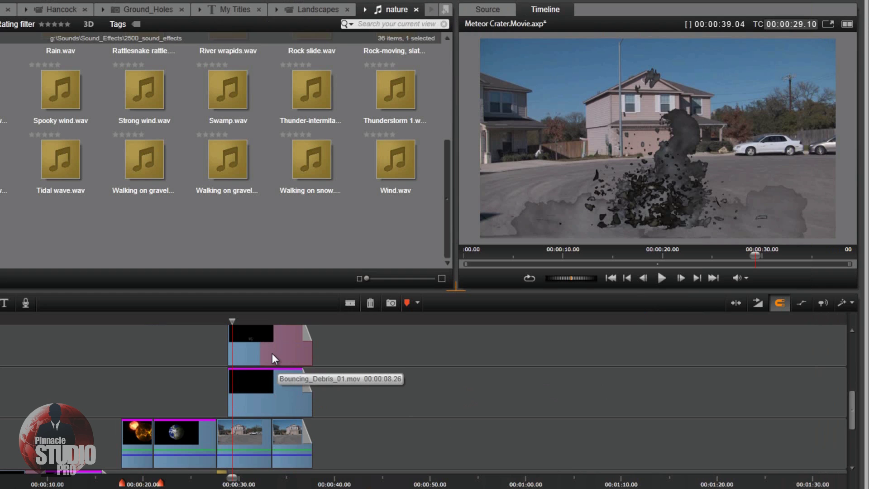
{"action": "scroll", "coordinate": [382, 360], "scroll_direction": "up", "scroll_amount": 1}
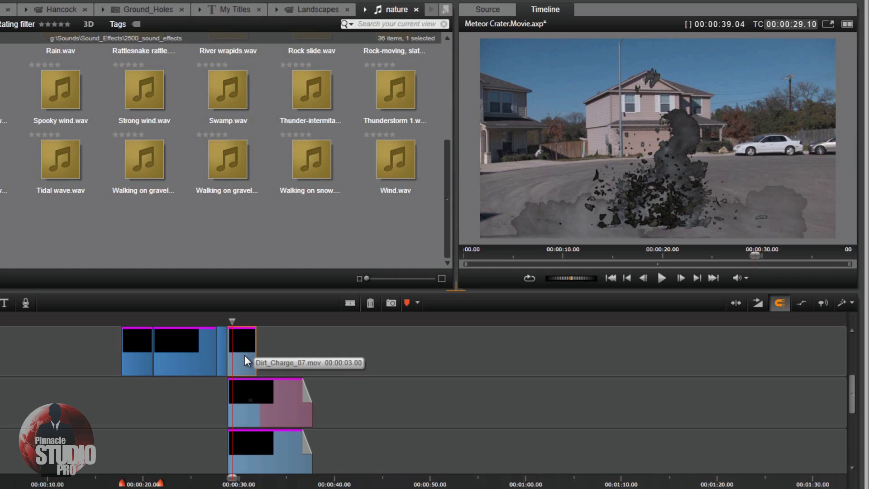
{"action": "right_click", "coordinate": [245, 355]}
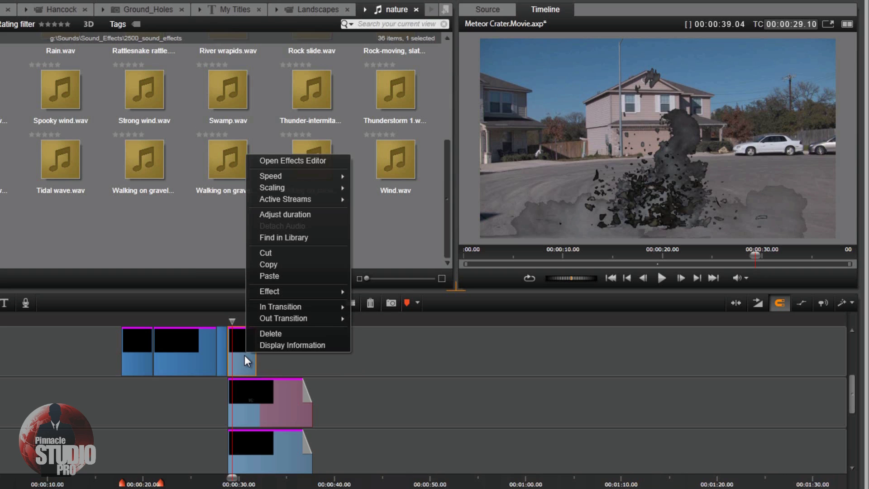
{"action": "left_click", "coordinate": [301, 159]}
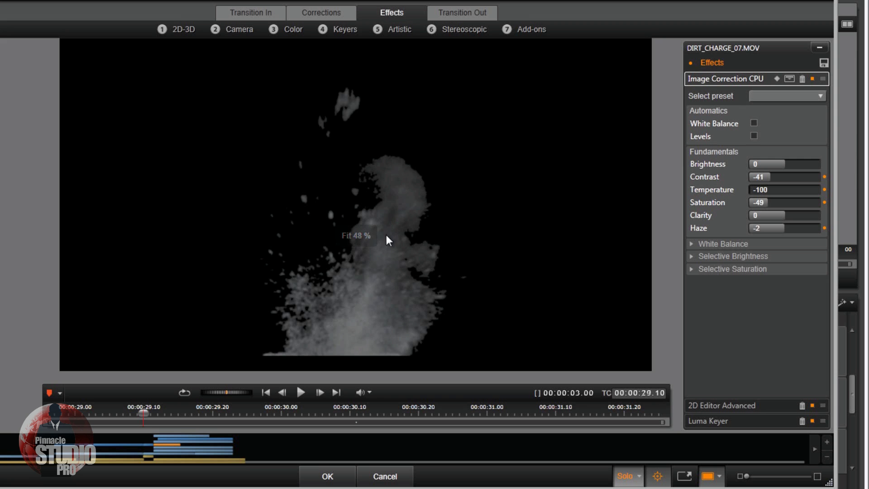
{"action": "left_click", "coordinate": [721, 76]}
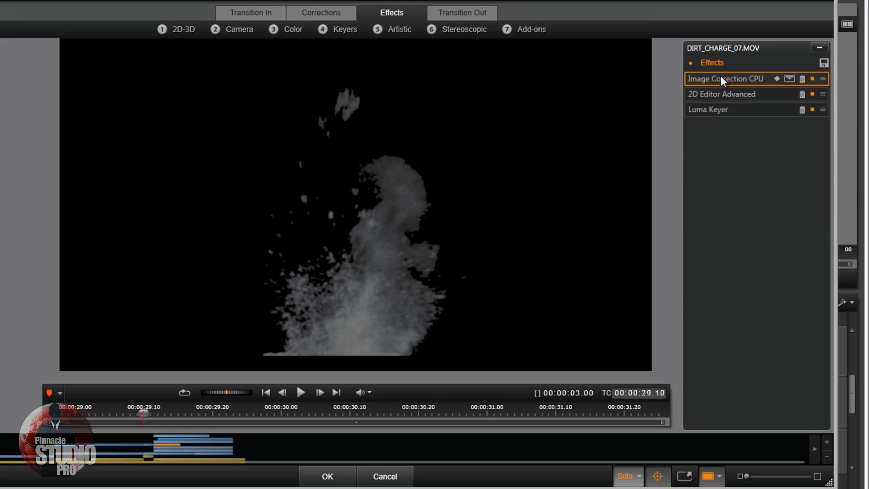
{"action": "left_click", "coordinate": [722, 110]}
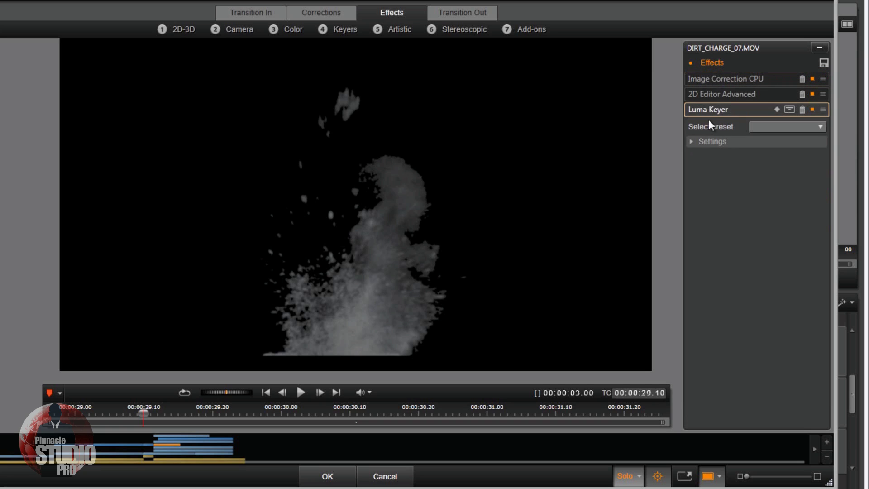
{"action": "left_click", "coordinate": [688, 142]}
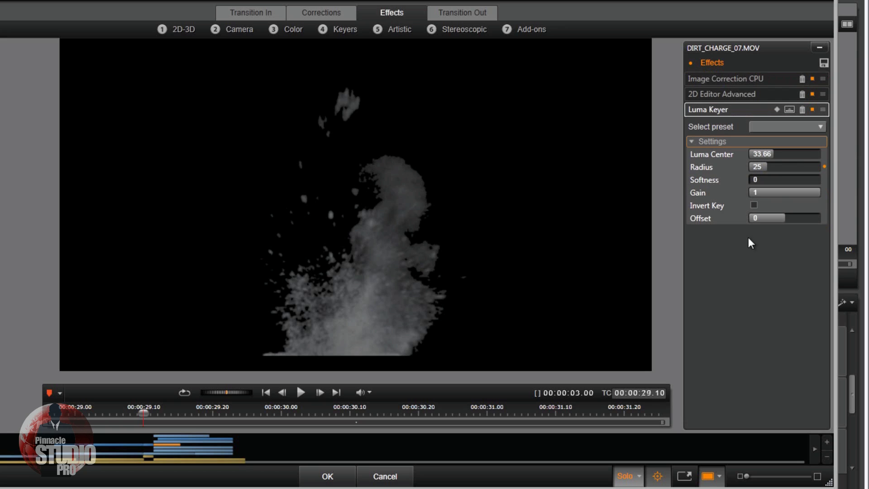
{"action": "left_click", "coordinate": [701, 112]}
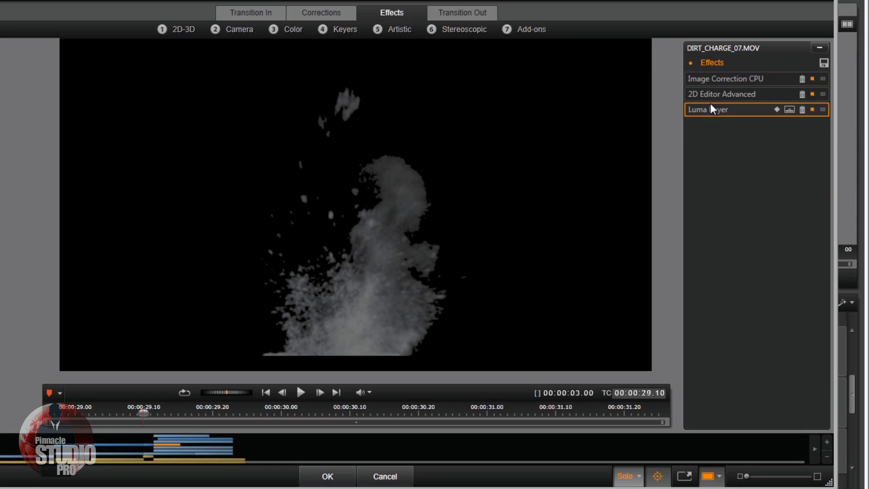
Step: Review the position and size settings of the 2D Editor Advanced effect on the dirt charge clip
{"action": "left_click", "coordinate": [716, 94]}
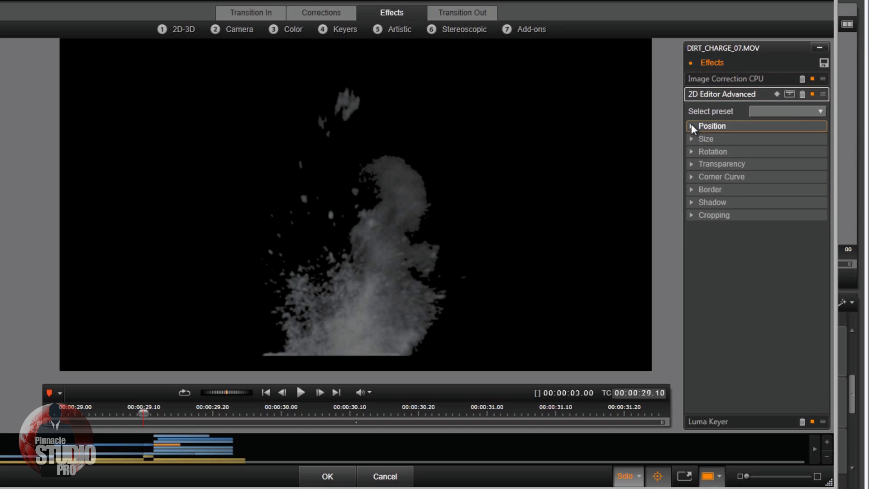
{"action": "left_click", "coordinate": [691, 124]}
{"action": "left_click", "coordinate": [691, 166]}
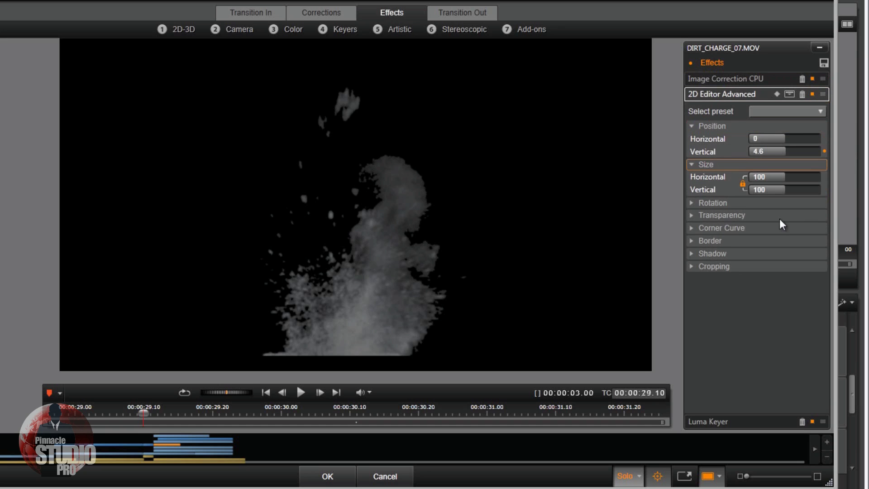
{"action": "left_click", "coordinate": [690, 95]}
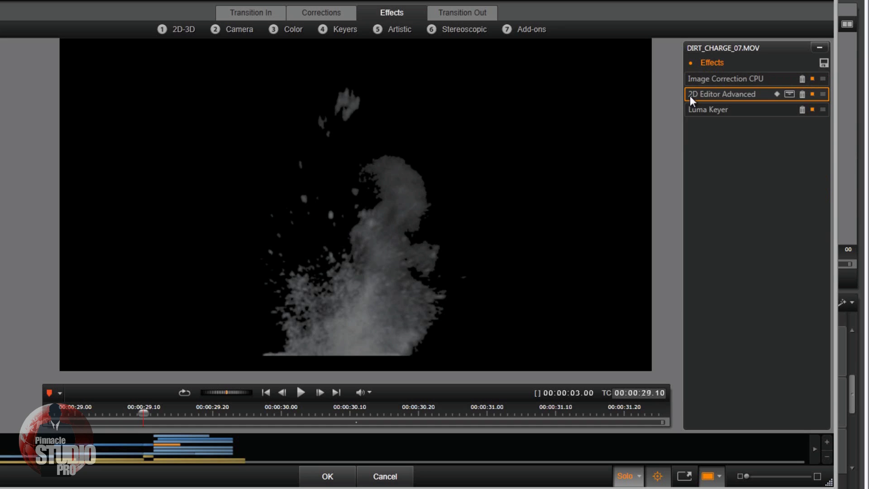
Step: Review the Image Correction CPU settings of the dirt charge clip, and leave its effects without saving changes
{"action": "left_click", "coordinate": [711, 77]}
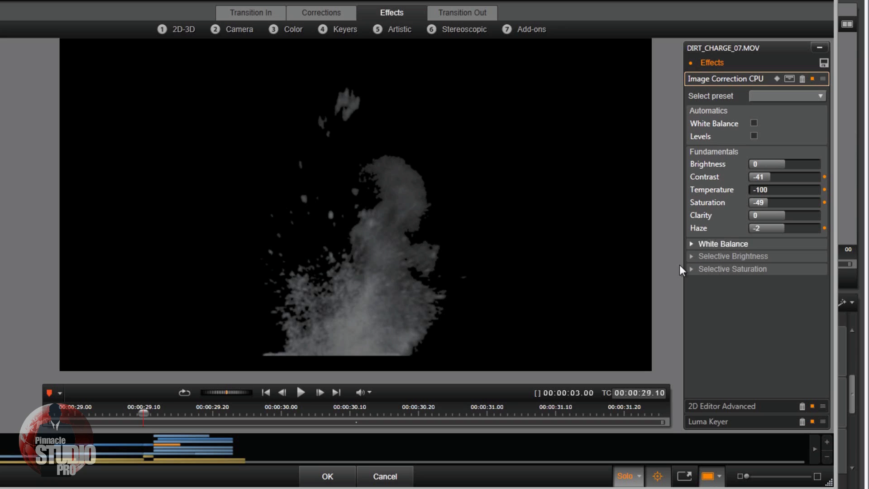
{"action": "left_click", "coordinate": [713, 80]}
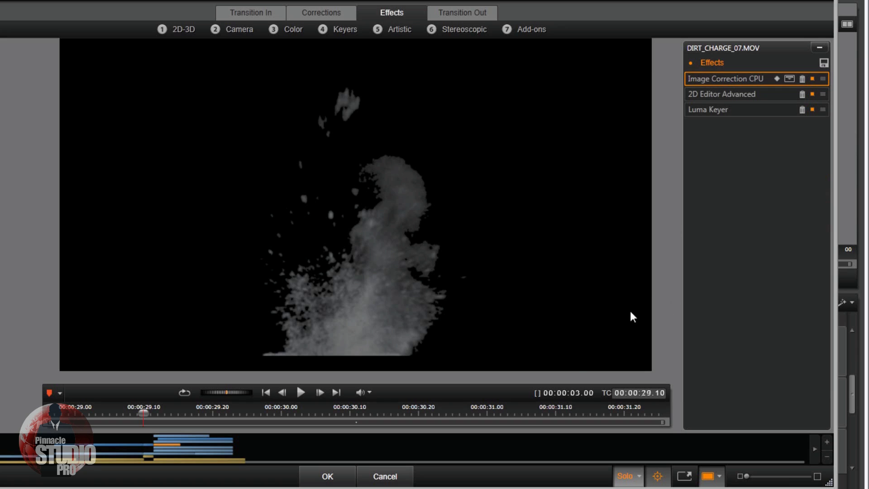
{"action": "left_click", "coordinate": [386, 477]}
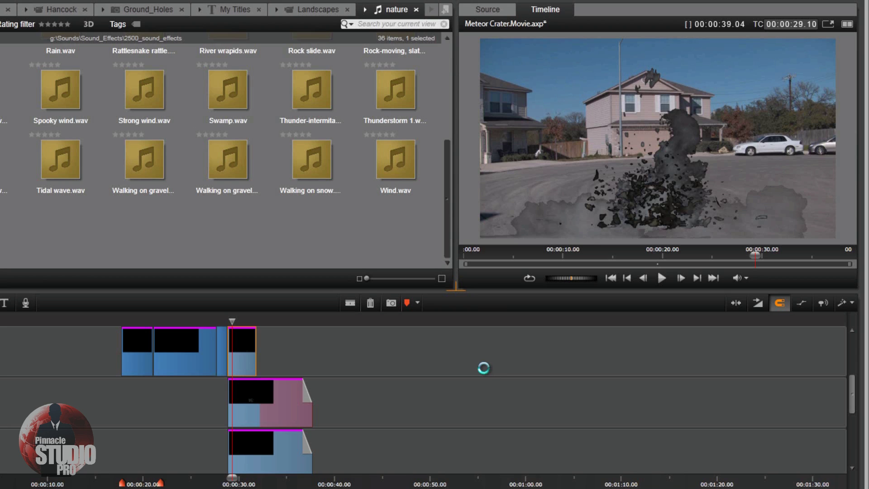
Step: Look over the sound effect and music tracks of the timeline, and return to its uppermost video tracks
{"action": "left_click_drag", "start_coordinate": [851, 389], "coordinate": [851, 436]}
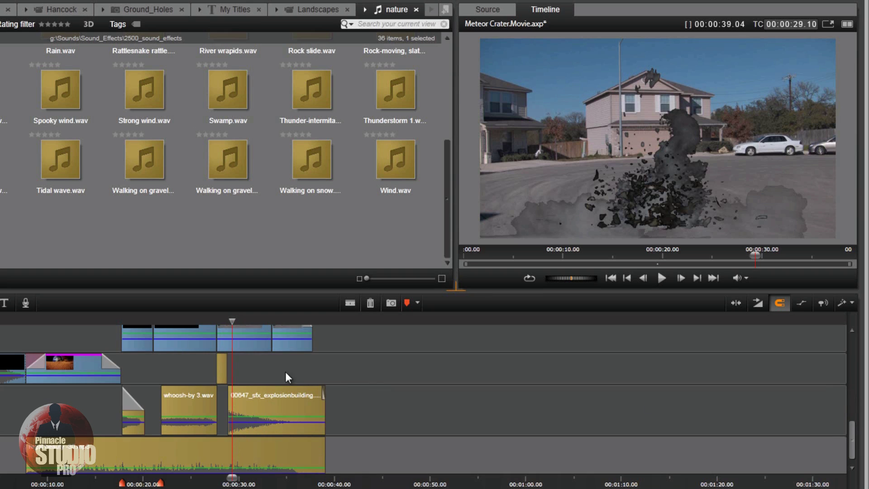
{"action": "scroll", "coordinate": [599, 389], "scroll_direction": "up", "scroll_amount": 3}
{"action": "left_click_drag", "start_coordinate": [849, 433], "coordinate": [849, 452]}
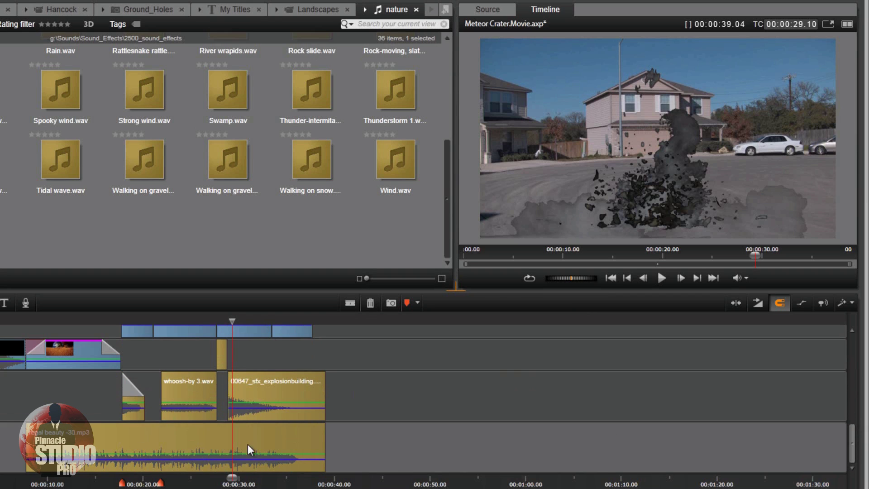
{"action": "left_click_drag", "start_coordinate": [849, 442], "coordinate": [849, 431]}
{"action": "left_click_drag", "start_coordinate": [859, 395], "coordinate": [850, 348]}
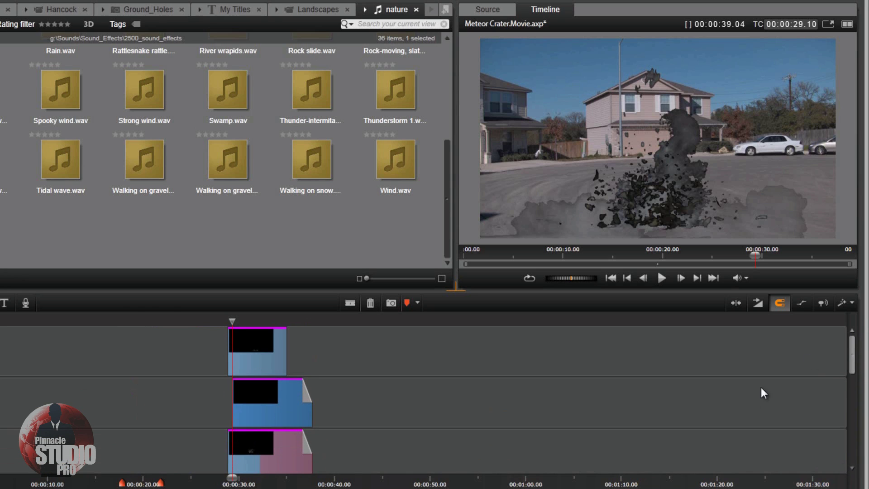